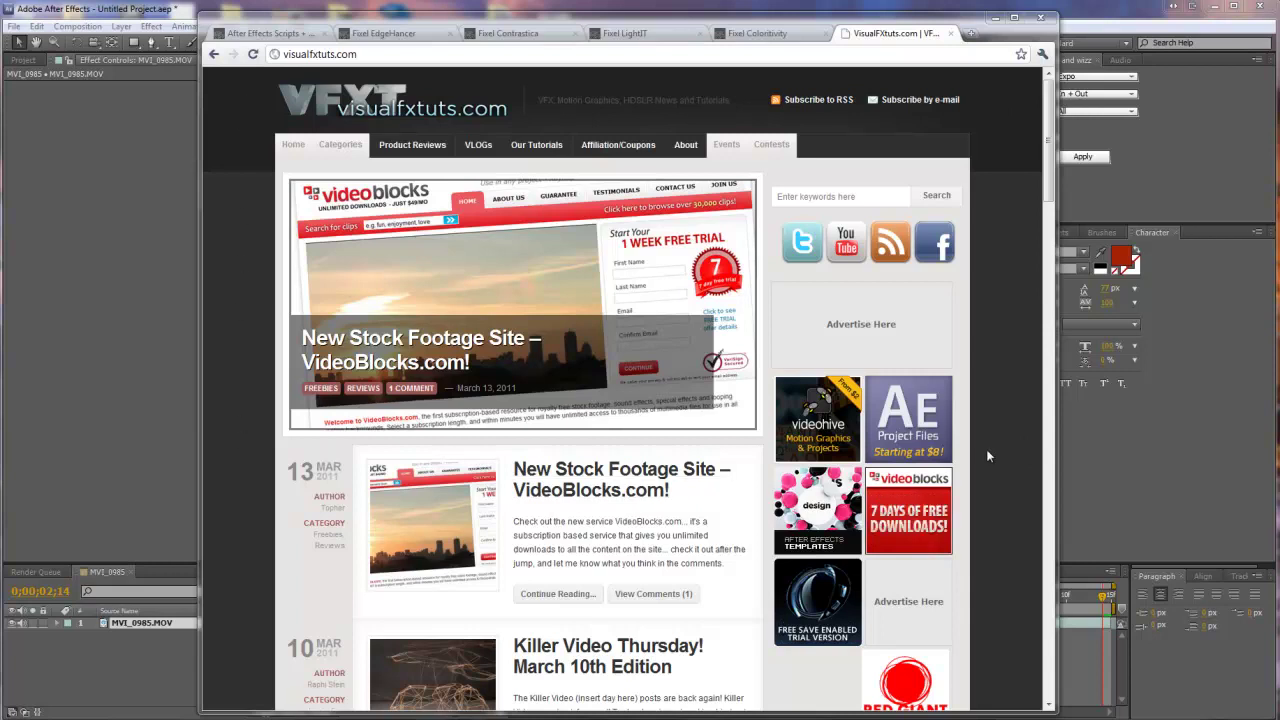
# Step: Scroll through the aescripts.com plugin listing in Chrome
pyautogui.scroll(-3, 987, 448)
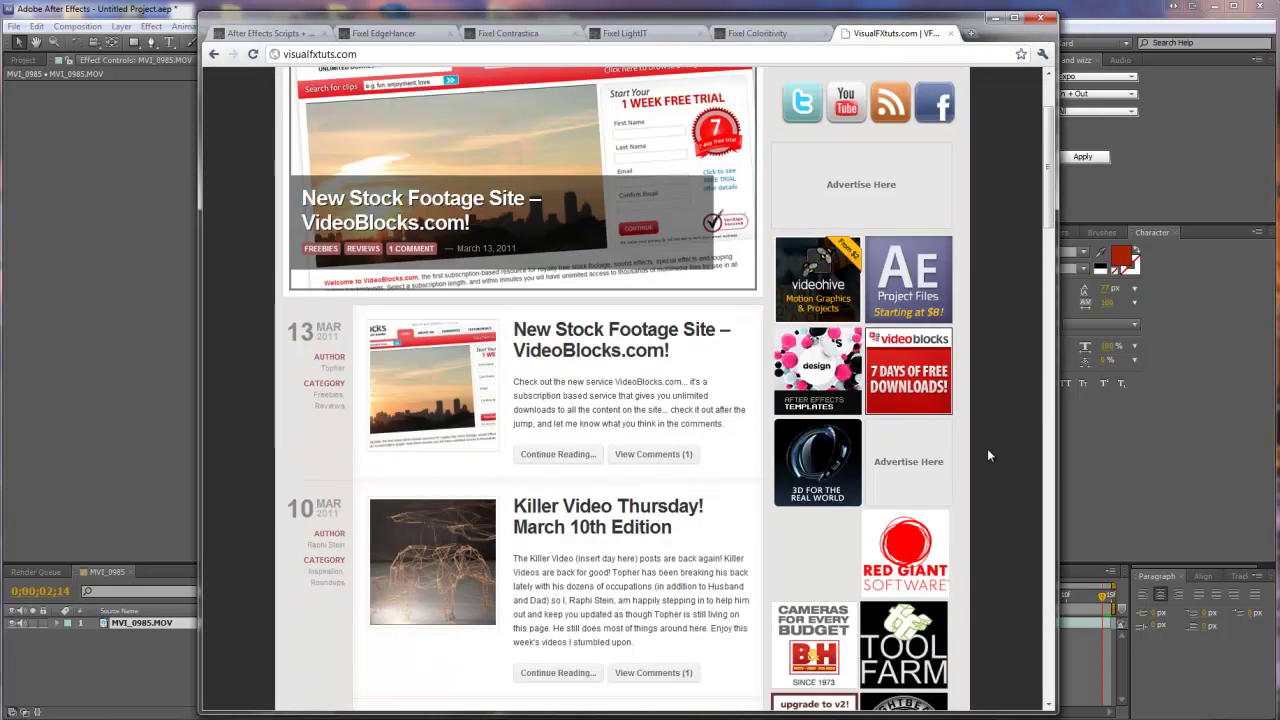
pyautogui.scroll(3, 987, 448)
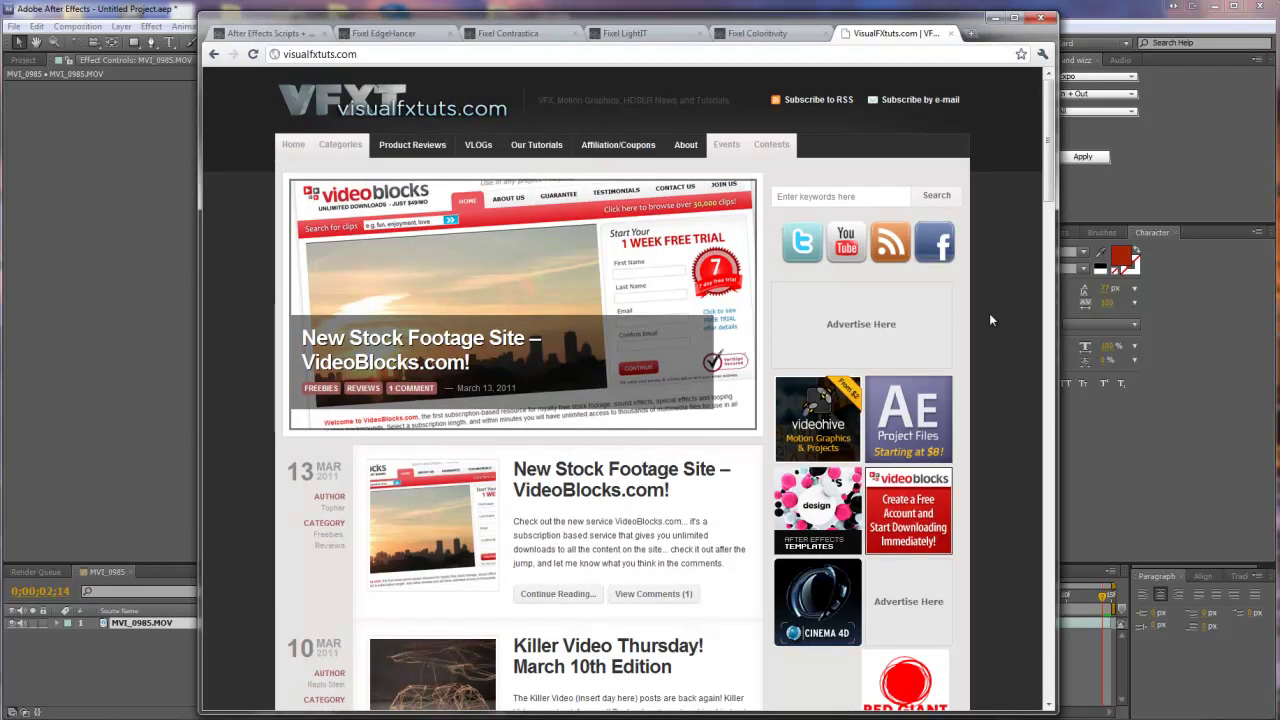
pyautogui.scroll(-1, 992, 310)
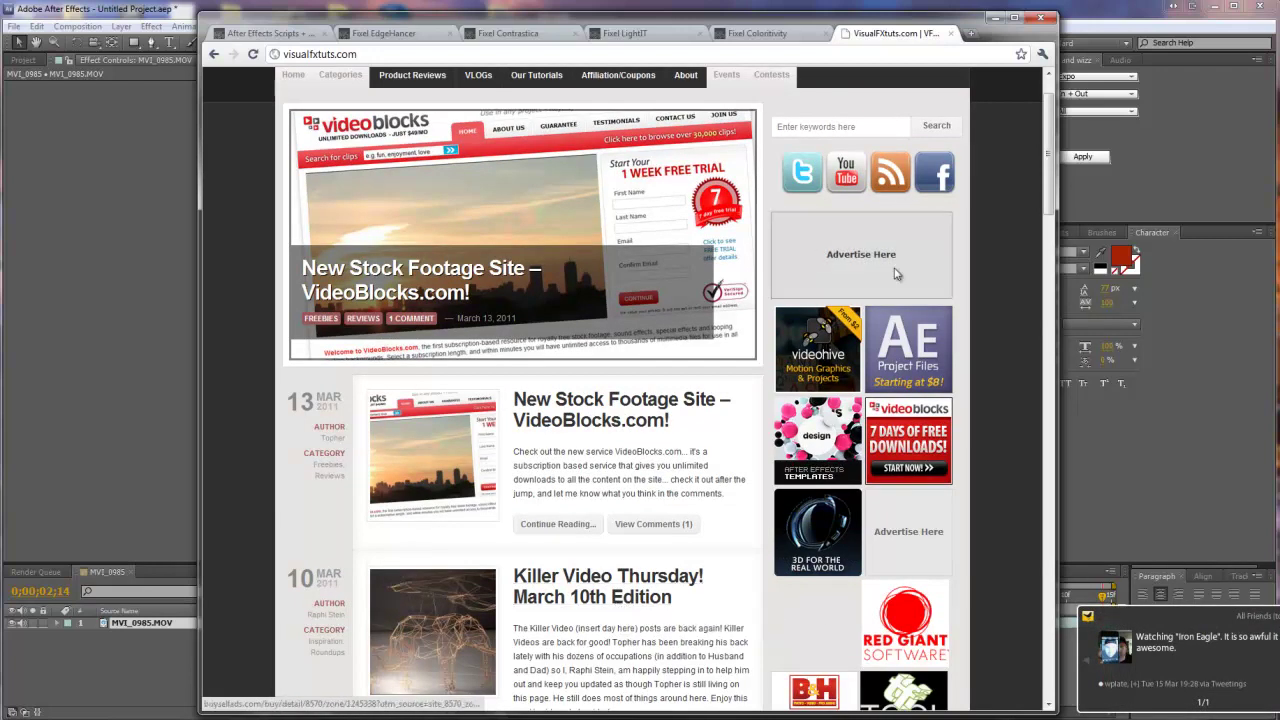
pyautogui.scroll(1, 997, 348)
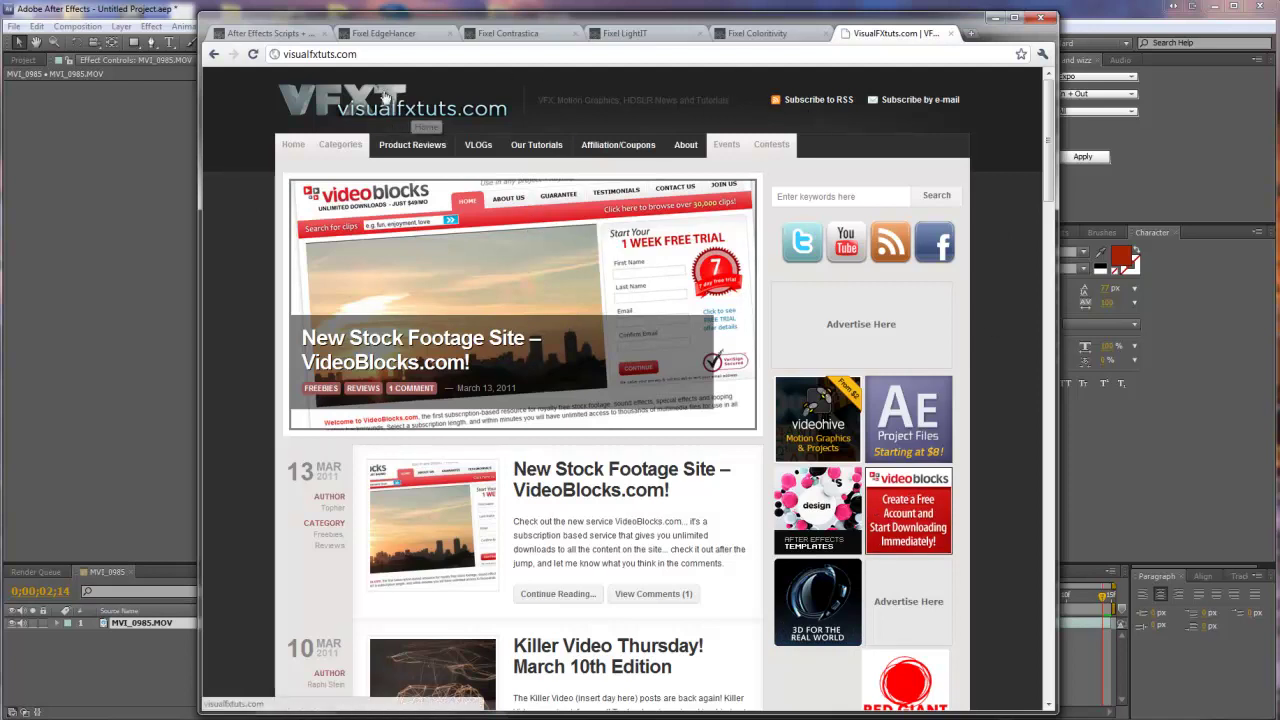
pyautogui.click(265, 33)
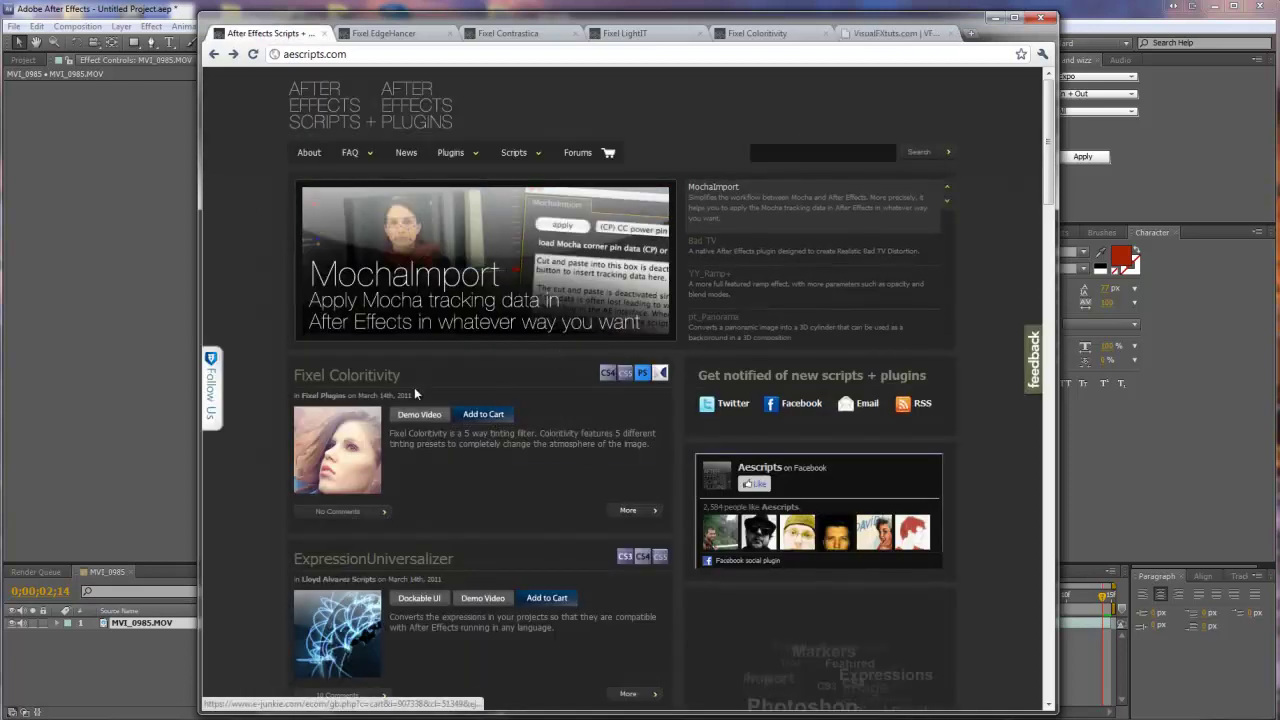
pyautogui.scroll(-5, 640, 420)
pyautogui.scroll(3, 661, 399)
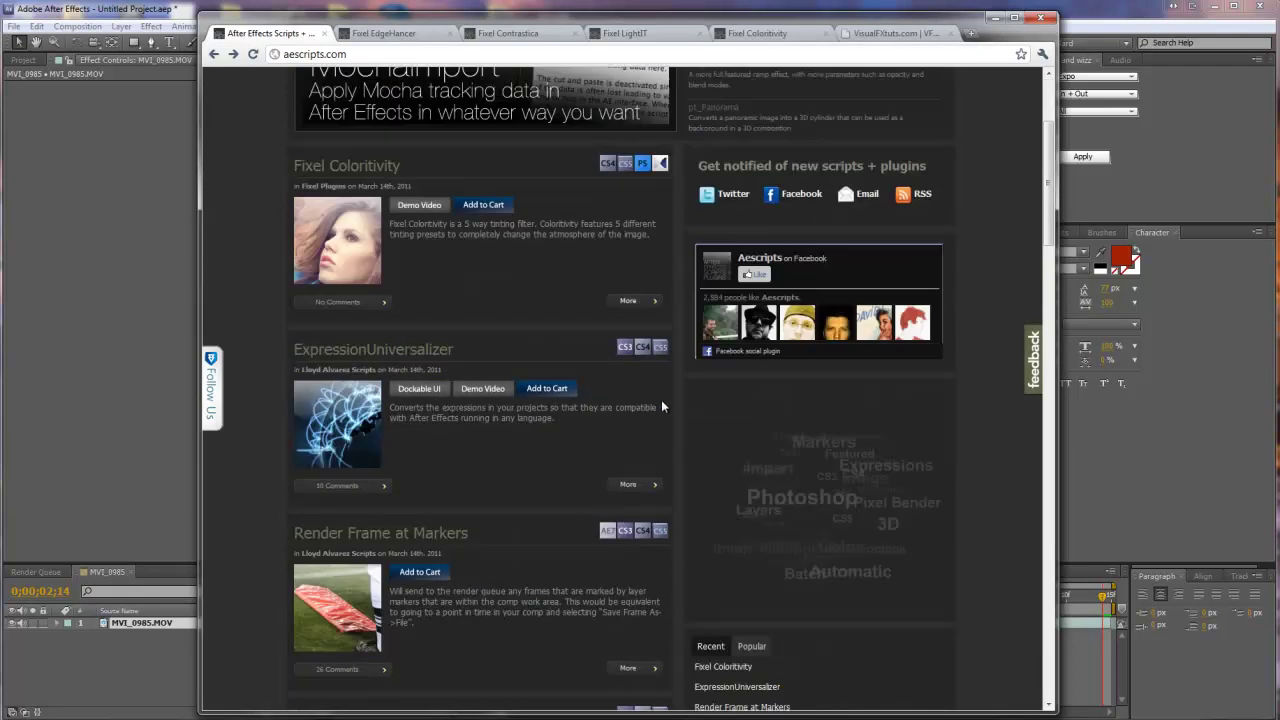
pyautogui.scroll(-4, 661, 399)
pyautogui.scroll(3, 661, 399)
pyautogui.scroll(-7, 431, 355)
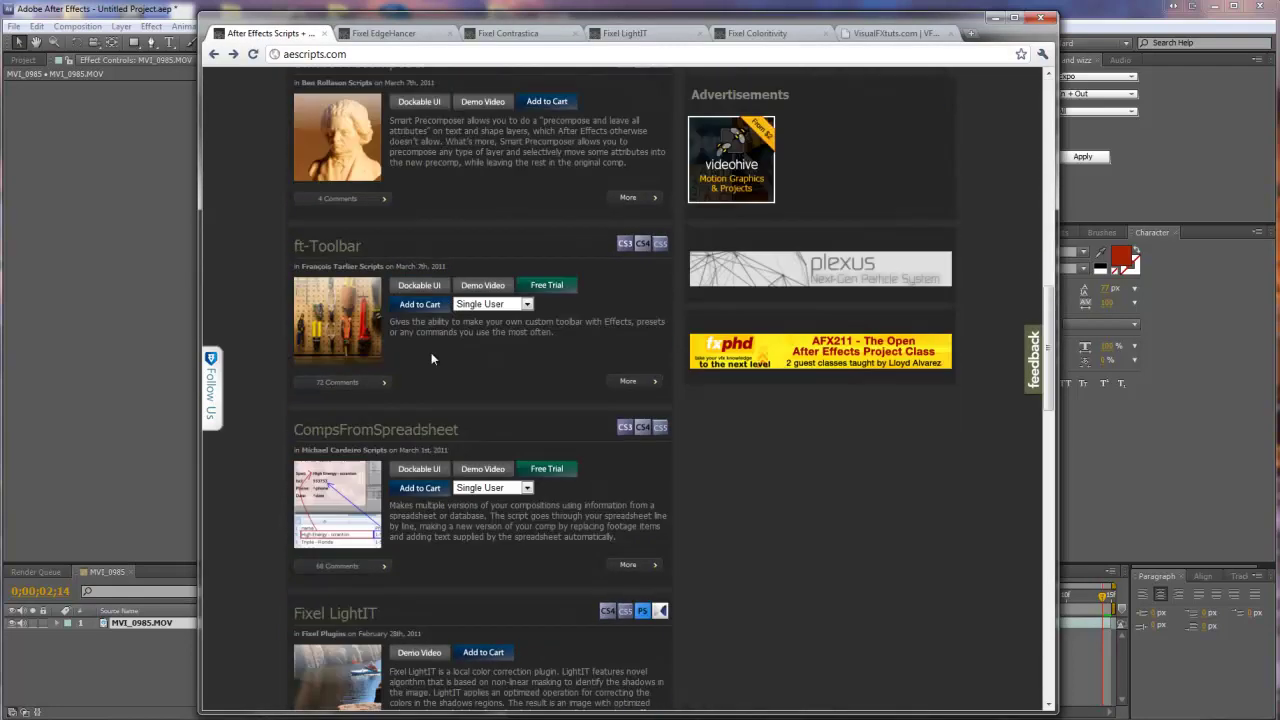
pyautogui.scroll(-4, 431, 359)
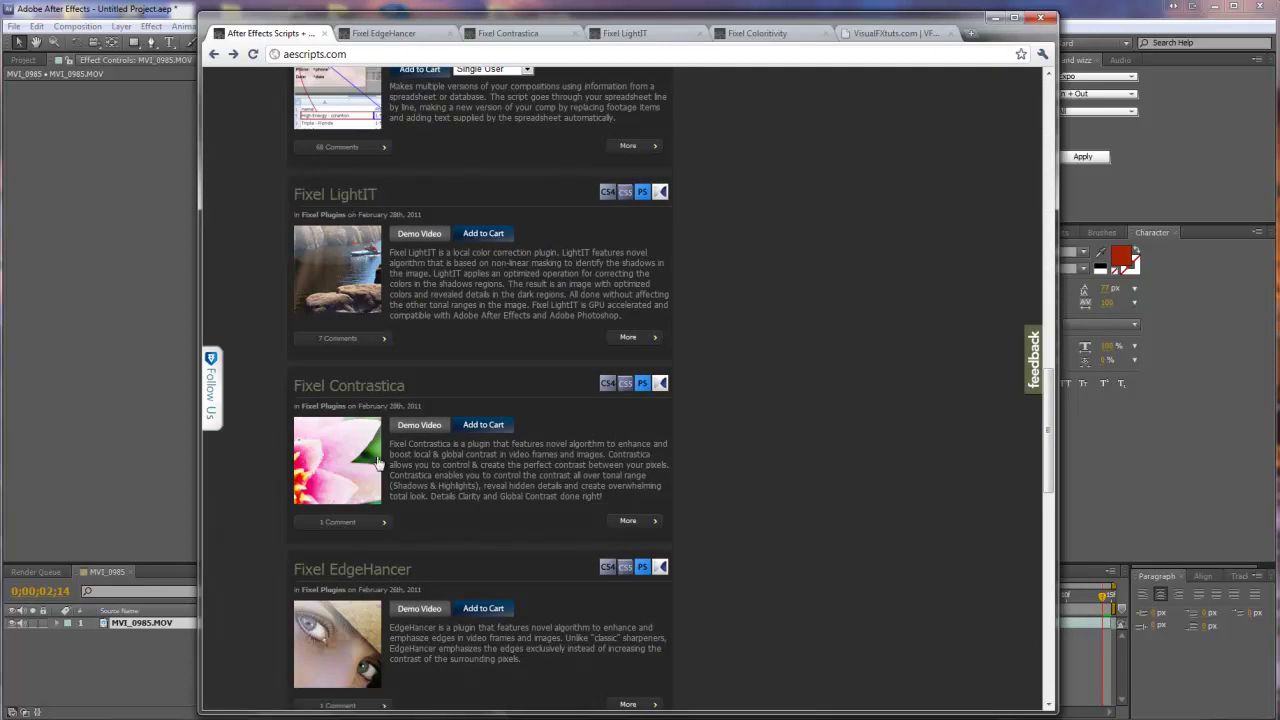
pyautogui.scroll(-3, 375, 500)
pyautogui.moveTo(373, 545)
# Step: View the Fixel EdgeHancer, Contrastica and LightIT product pages
pyautogui.click(383, 33)
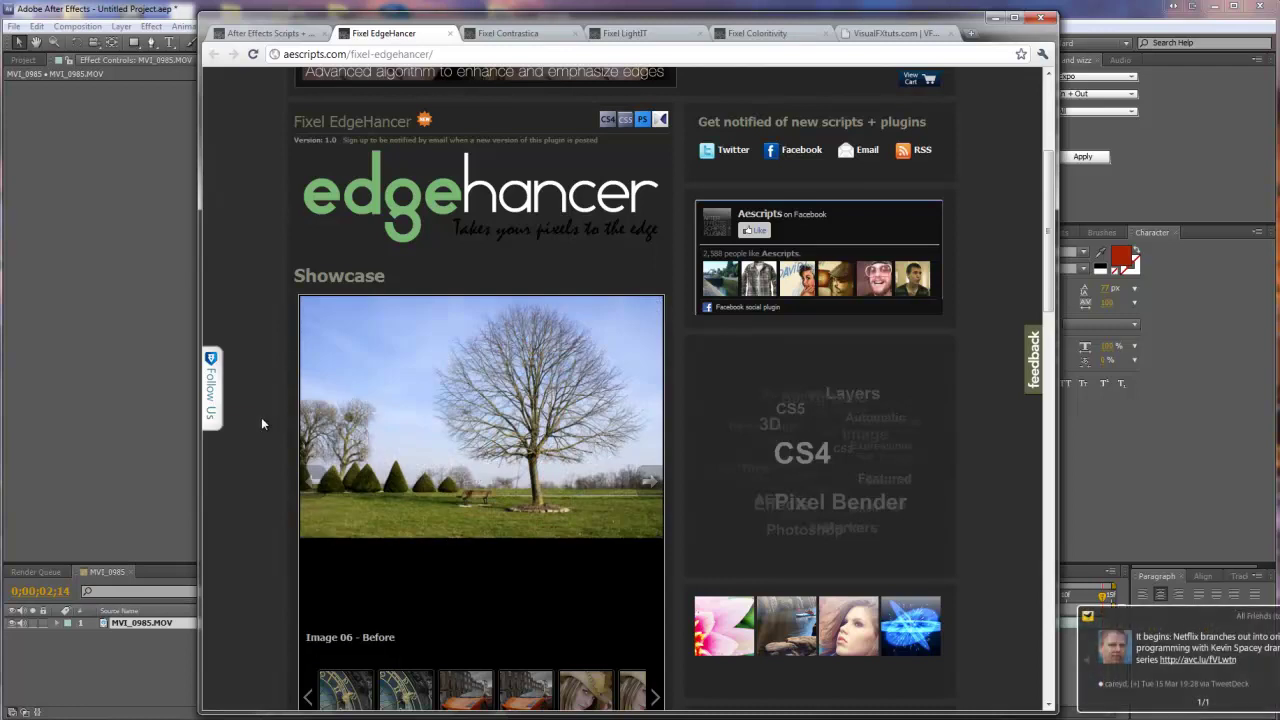
pyautogui.scroll(3, 261, 417)
pyautogui.scroll(-10, 262, 413)
pyautogui.scroll(10, 262, 415)
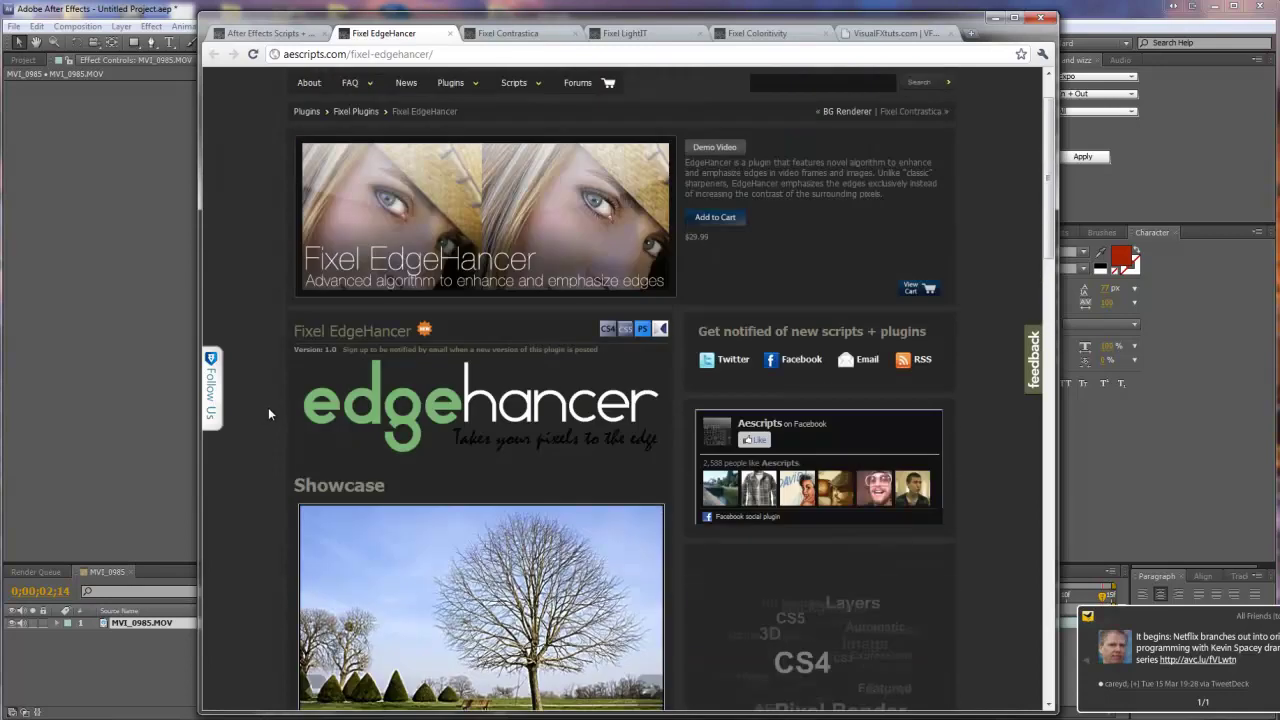
pyautogui.click(519, 30)
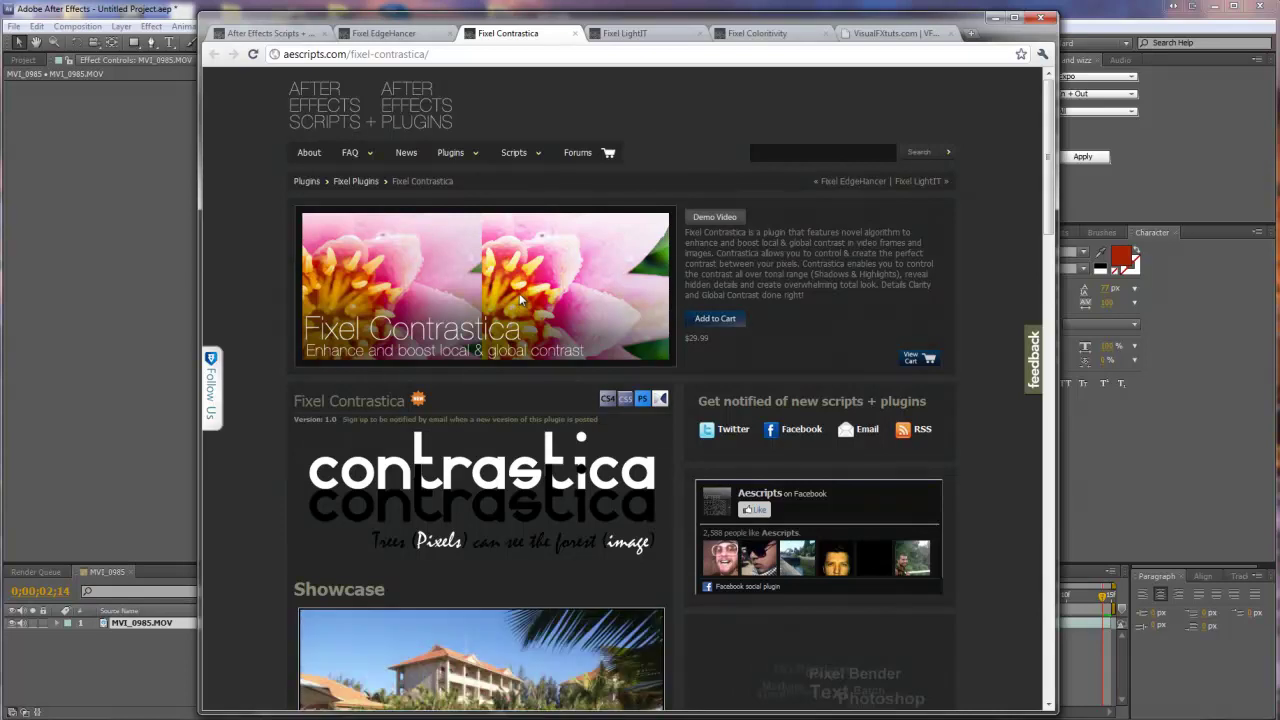
pyautogui.click(660, 34)
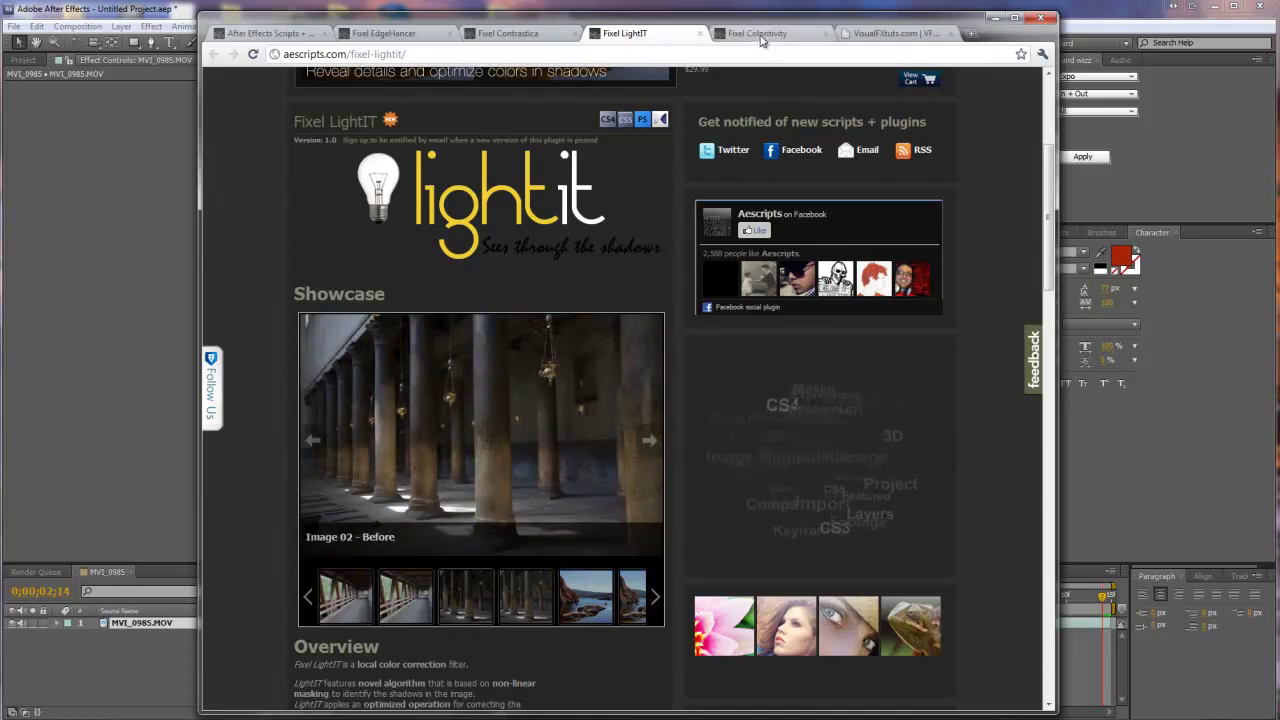
# Step: Flip among the Colorittivity, EdgeHancer, Contrastica and LightIT pages, then return to After Effects
pyautogui.click(757, 35)
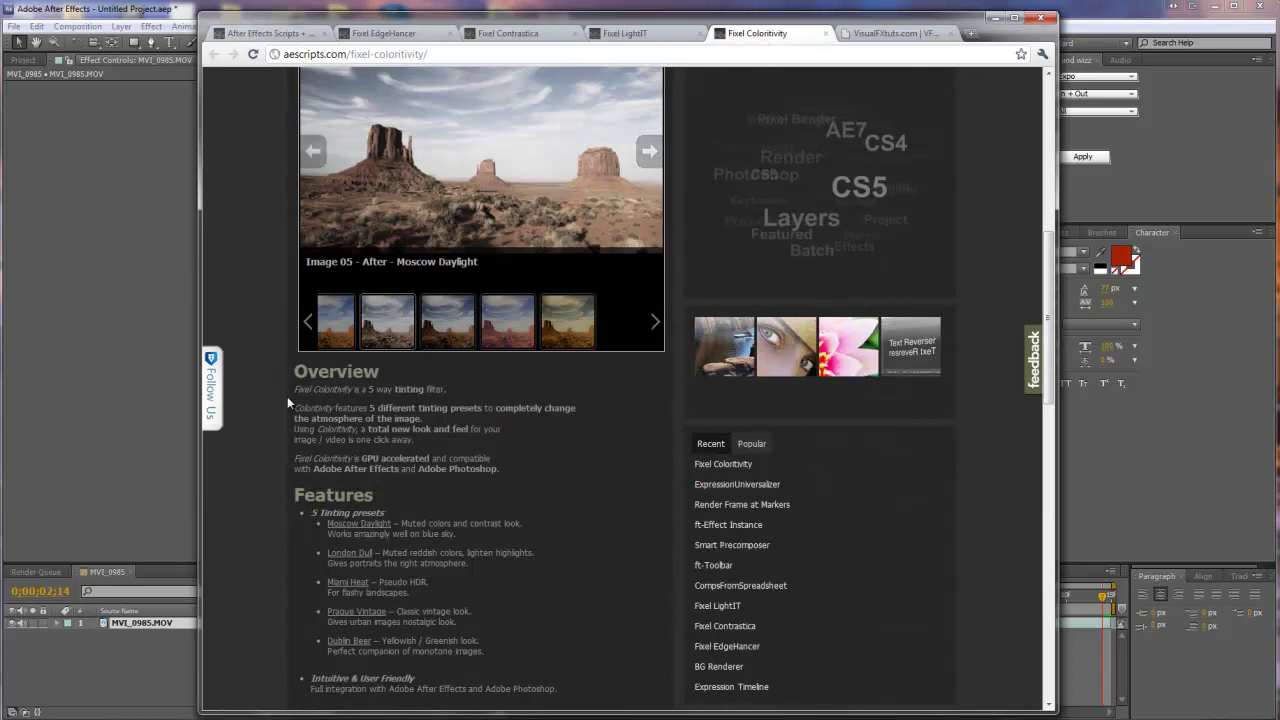
pyautogui.scroll(3, 252, 379)
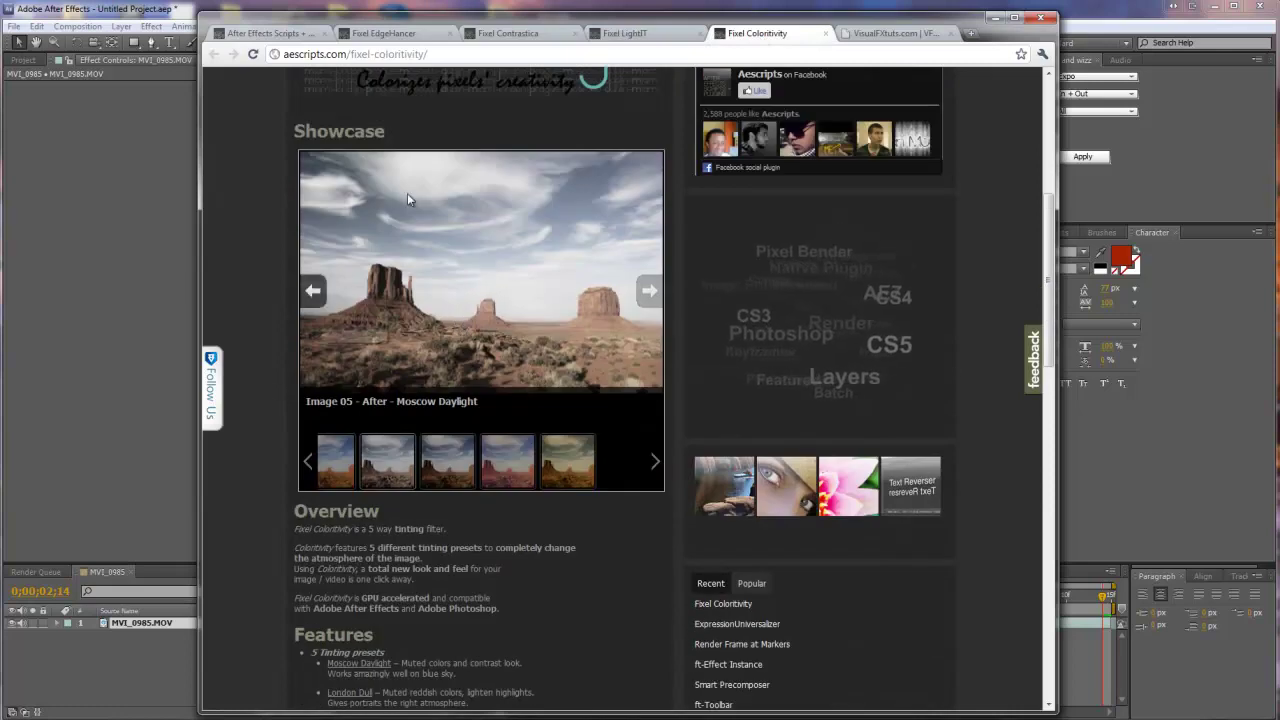
pyautogui.click(384, 33)
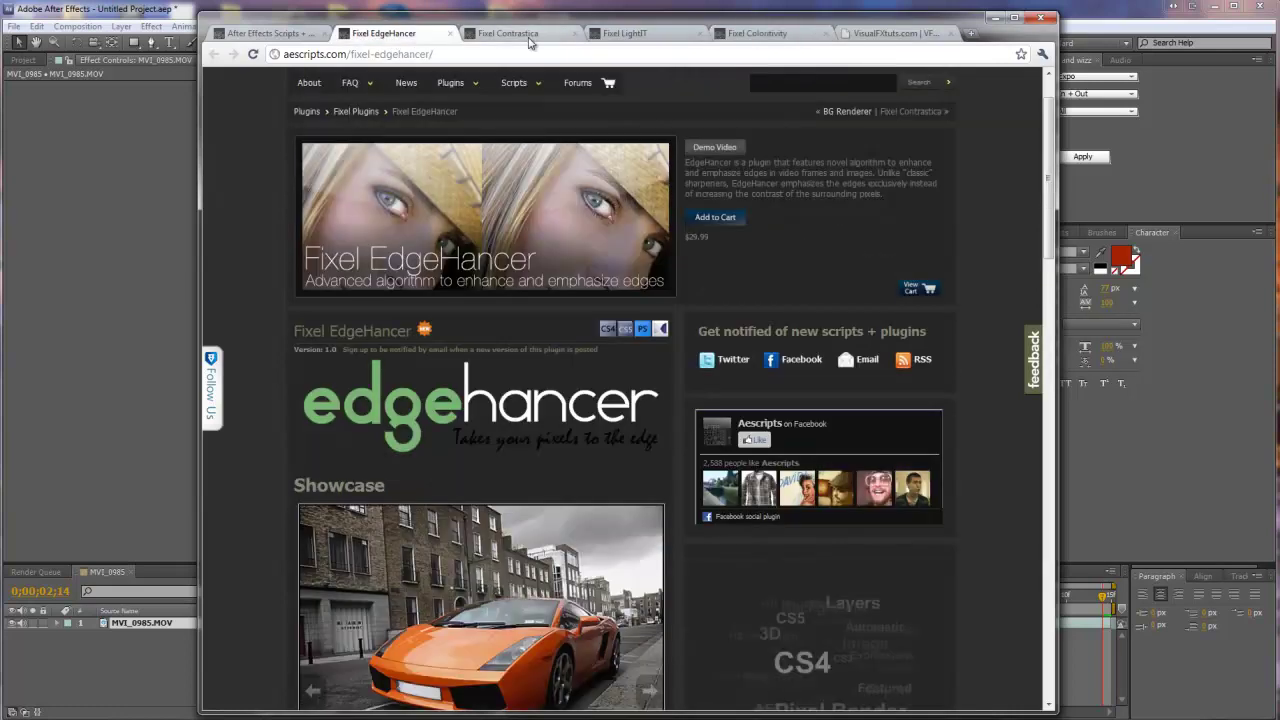
pyautogui.click(508, 33)
pyautogui.click(655, 35)
pyautogui.click(450, 35)
pyautogui.click(556, 35)
pyautogui.click(679, 36)
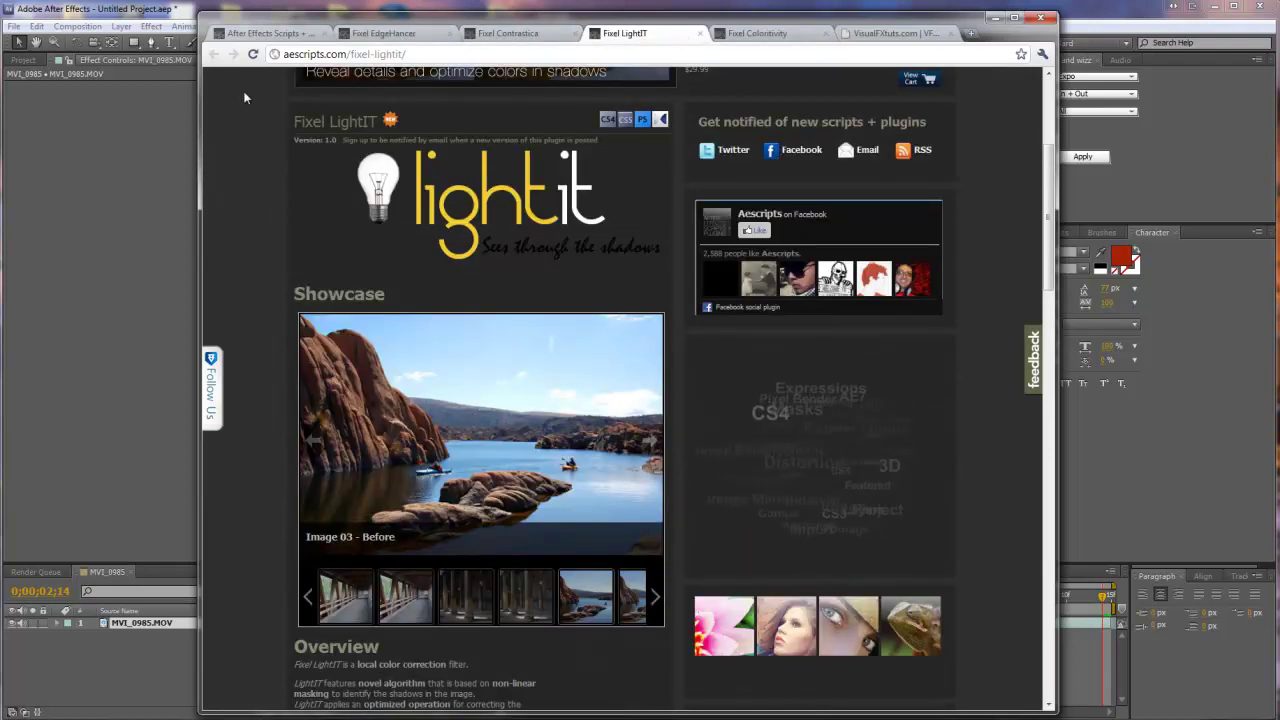
pyautogui.click(128, 153)
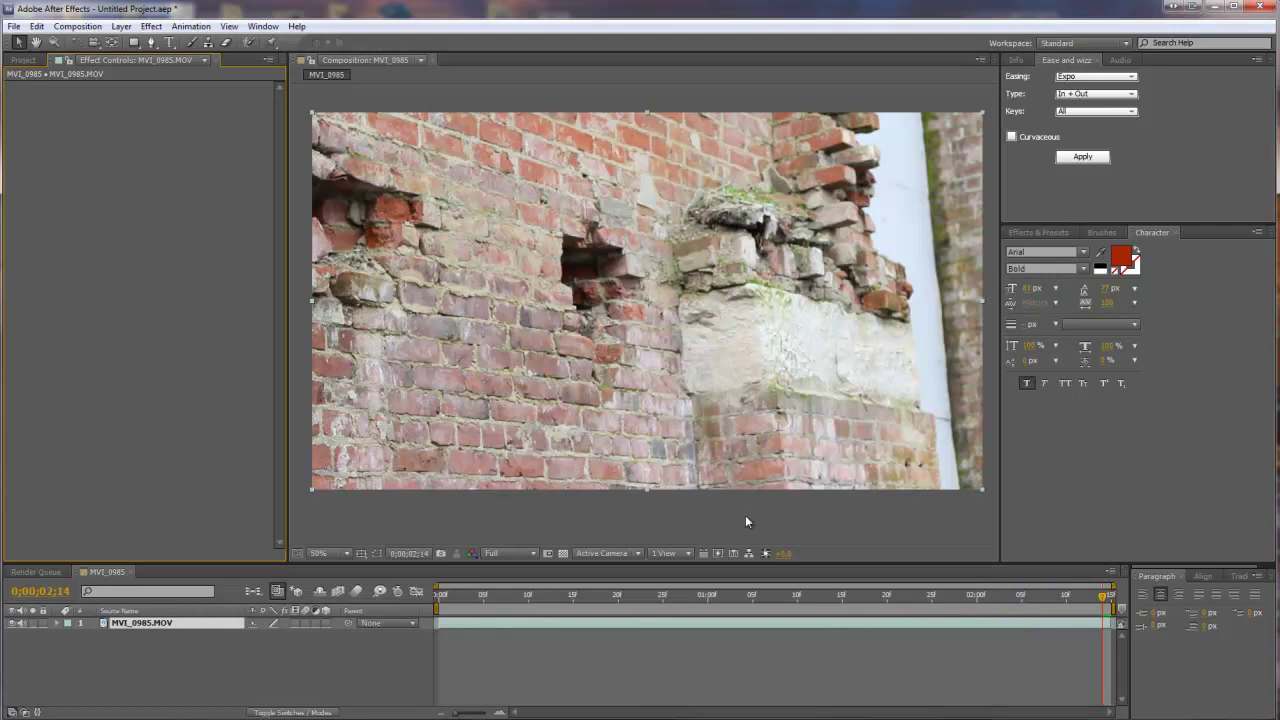
pyautogui.moveTo(633, 598); pyautogui.dragTo(609, 620)
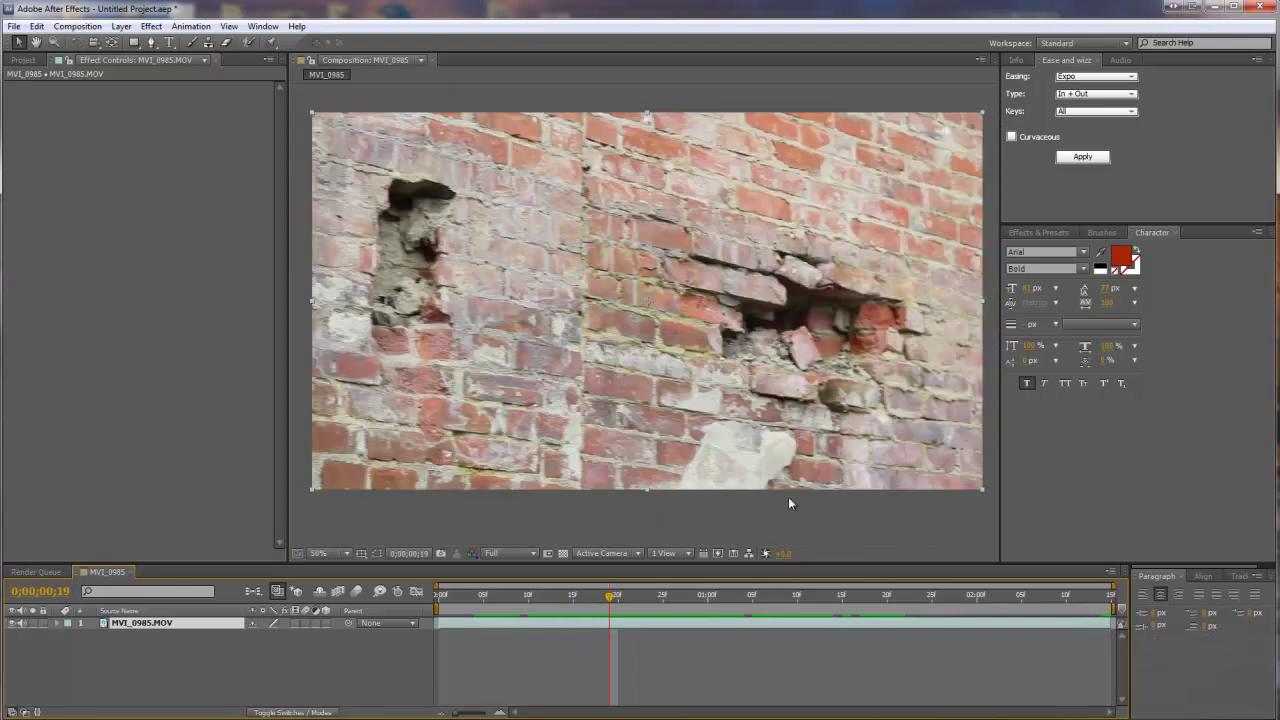
pyautogui.moveTo(665, 590); pyautogui.dragTo(962, 610)
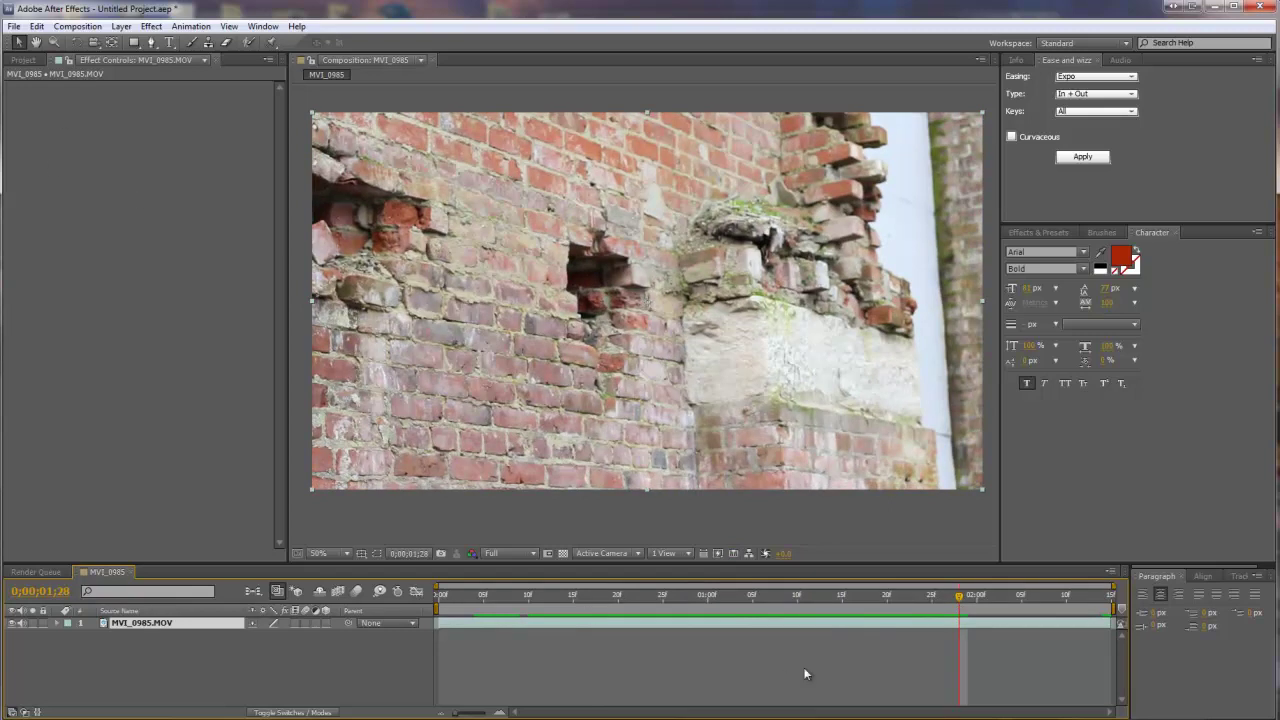
# Step: Apply Effect > Pixel Algorithms > Fixel Contrastica to the MVI_0985.MOV layer
pyautogui.click(151, 26)
pyautogui.moveTo(224, 358)
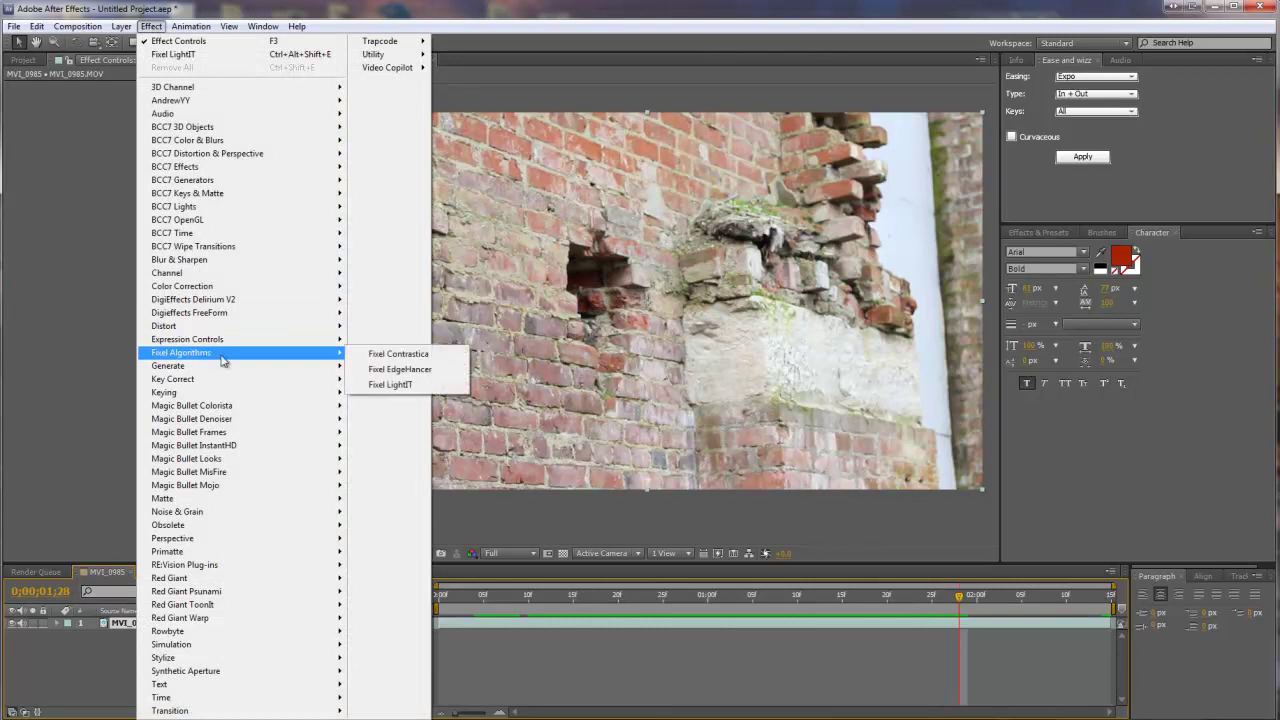
pyautogui.click(395, 354)
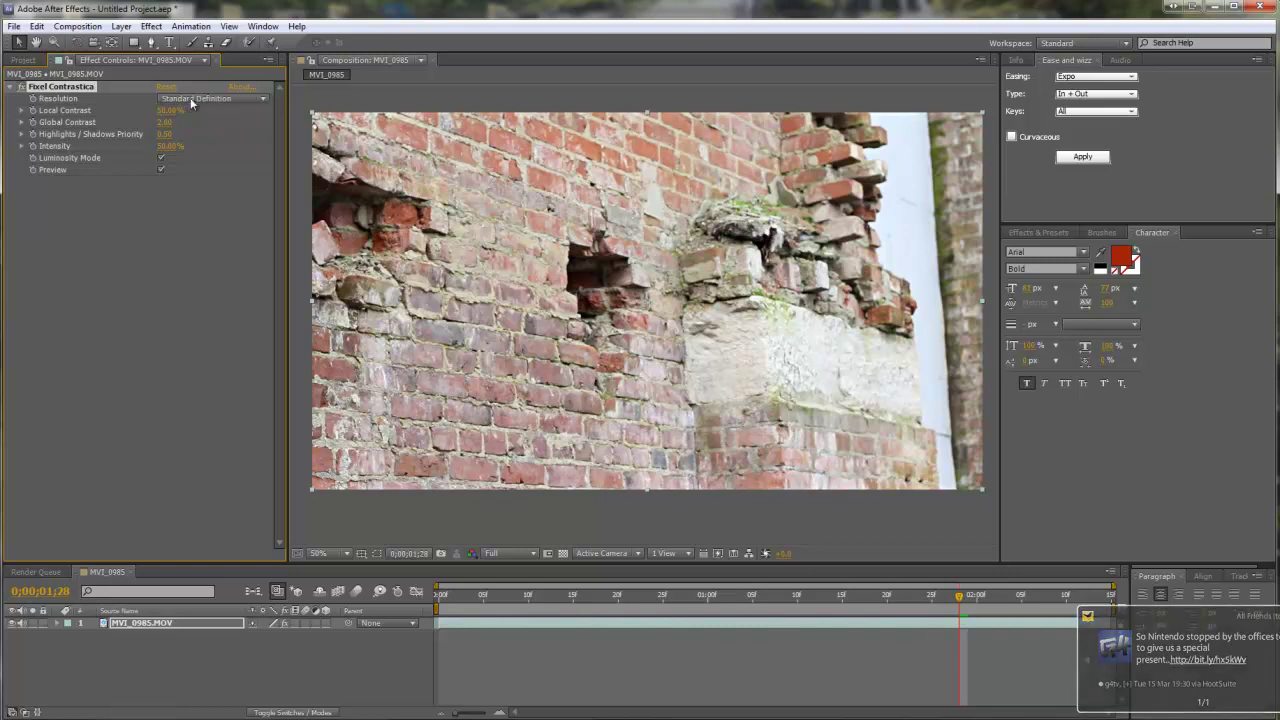
# Step: Switch Fixel Contrastica's Resolution to High Definition (1080)
pyautogui.click(190, 97)
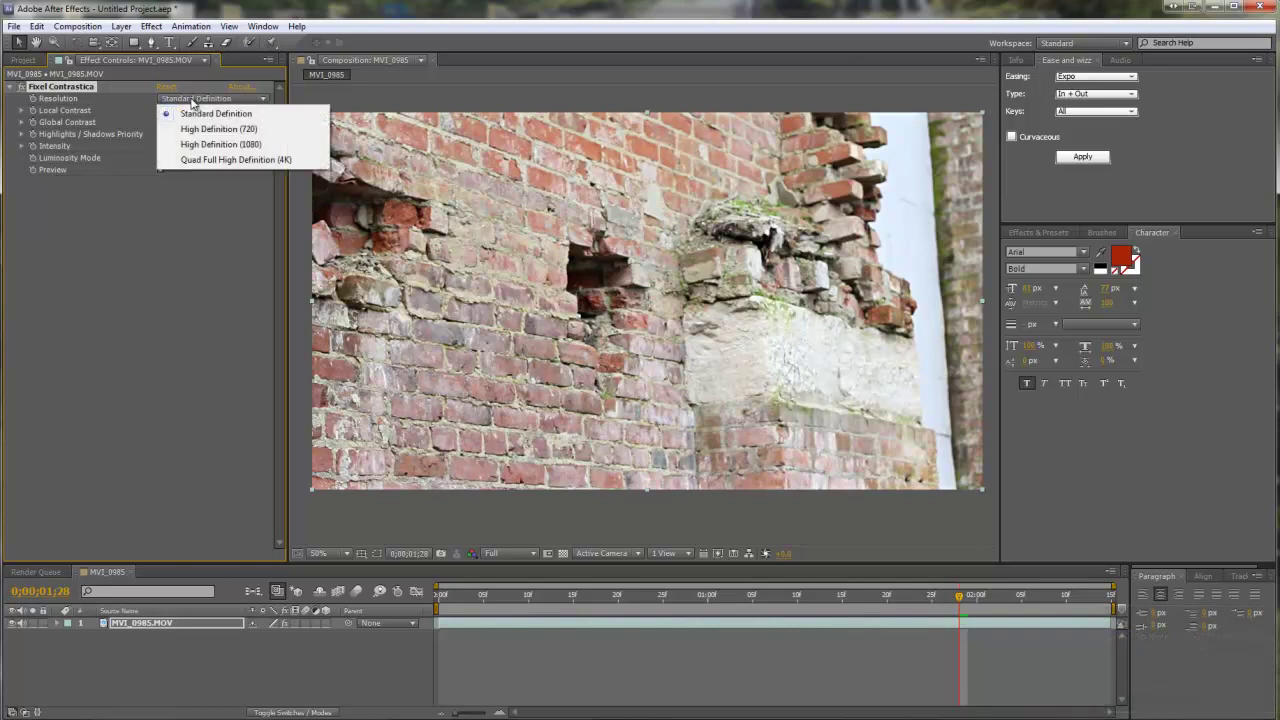
pyautogui.click(214, 146)
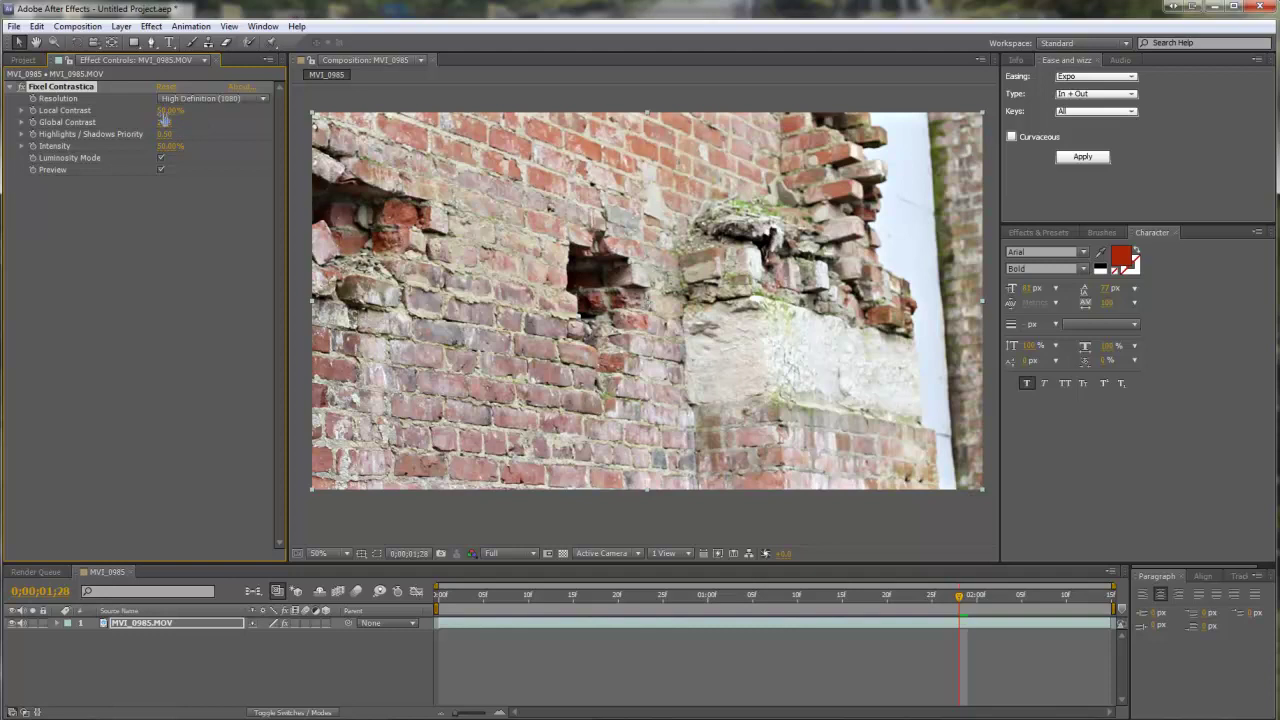
# Step: Raise Local Contrast, return to Standard Definition, and toggle Contrastica off and on to compare
pyautogui.moveTo(170, 110); pyautogui.dragTo(270, 111)
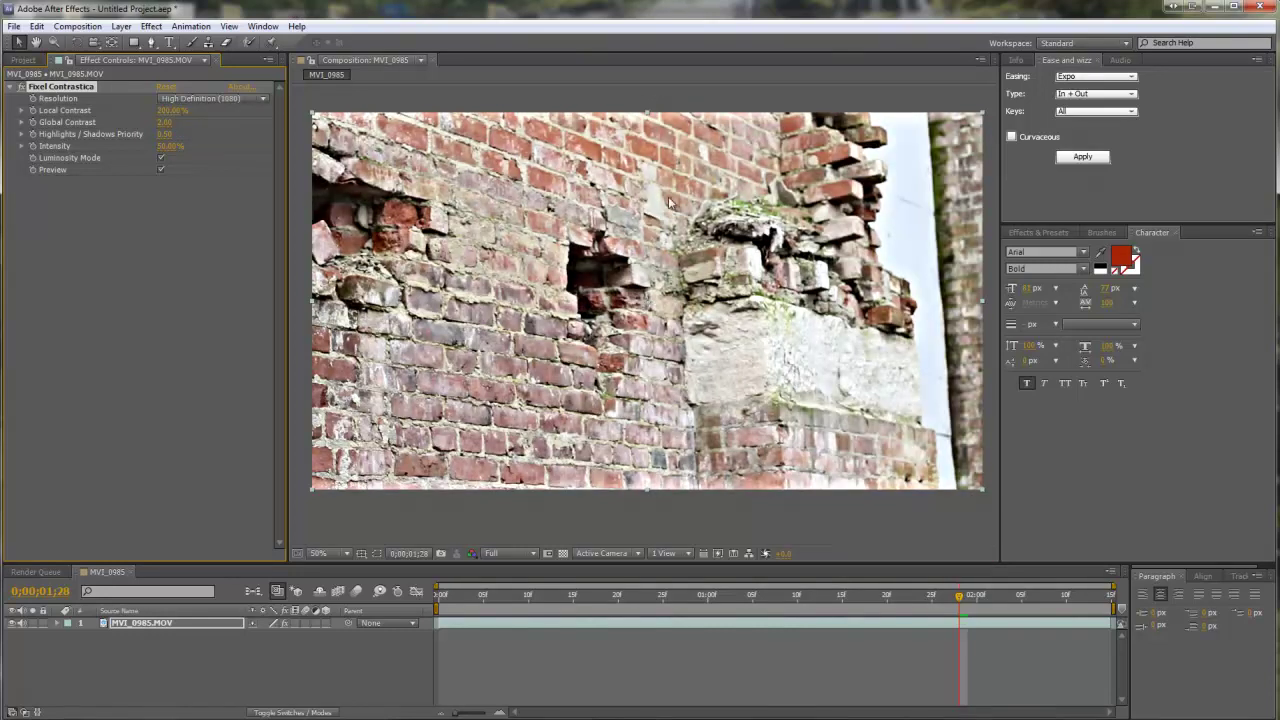
pyautogui.click(166, 97)
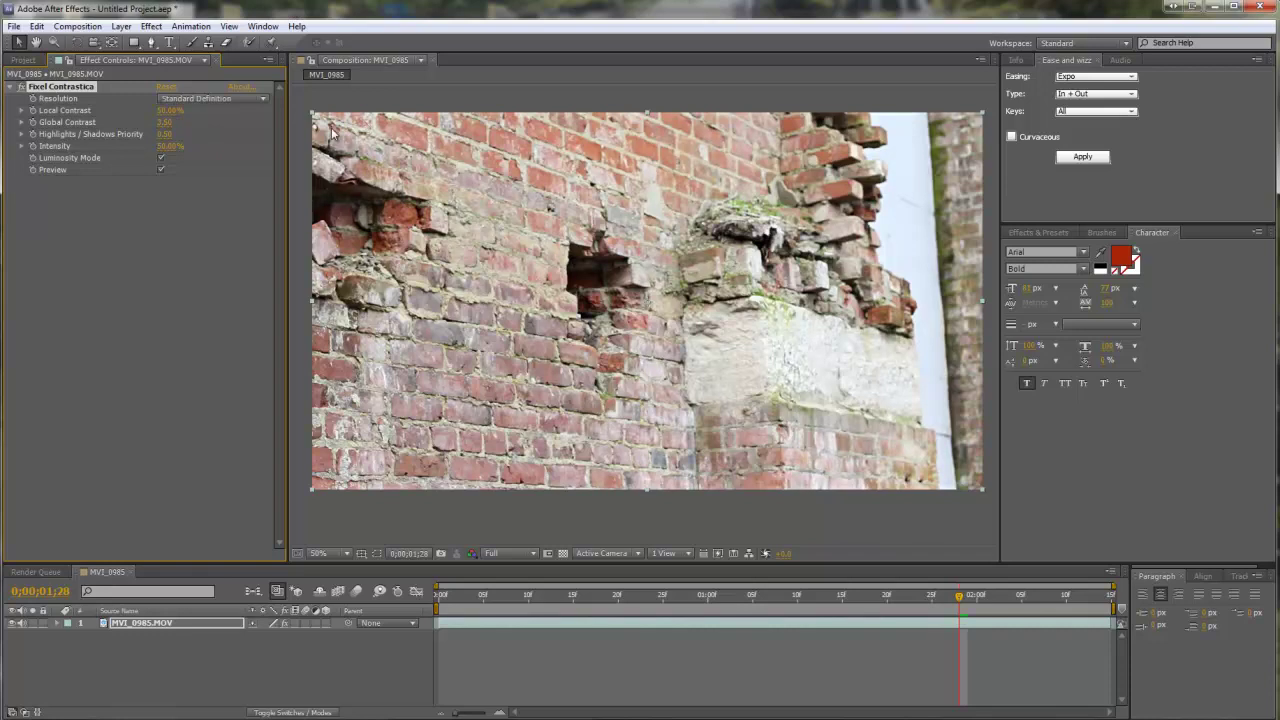
pyautogui.click(164, 88)
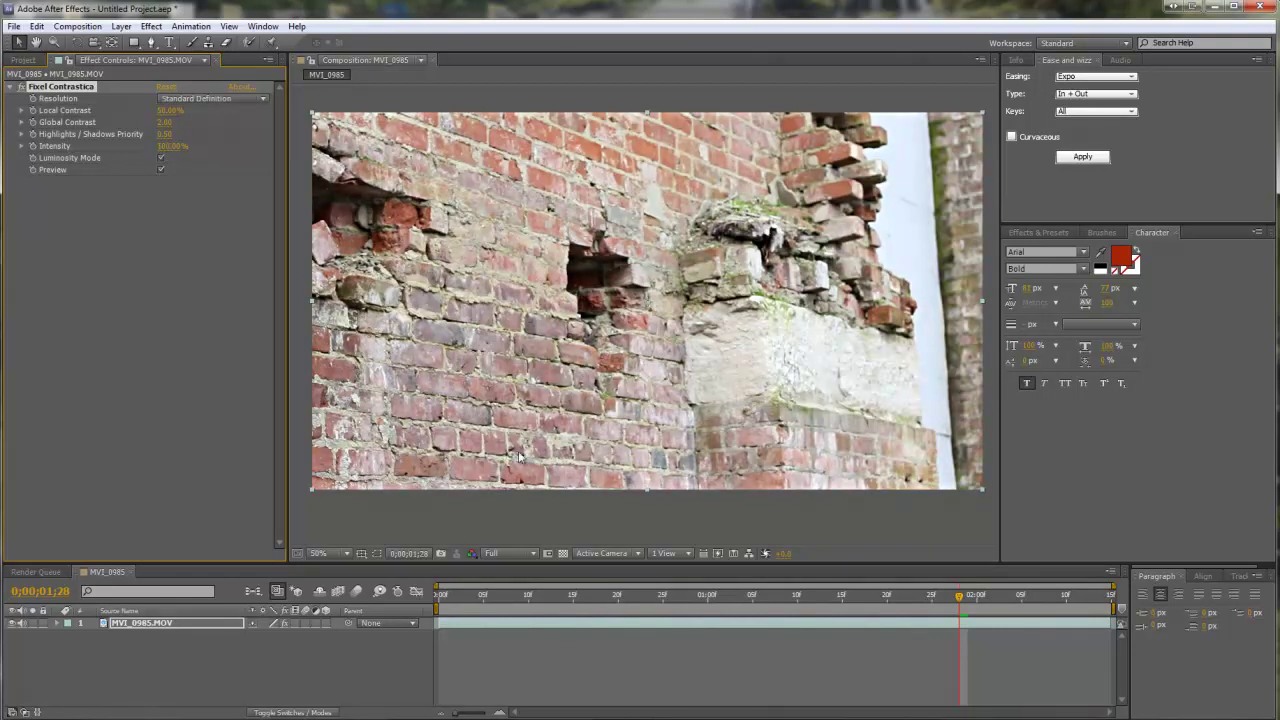
pyautogui.click(23, 87)
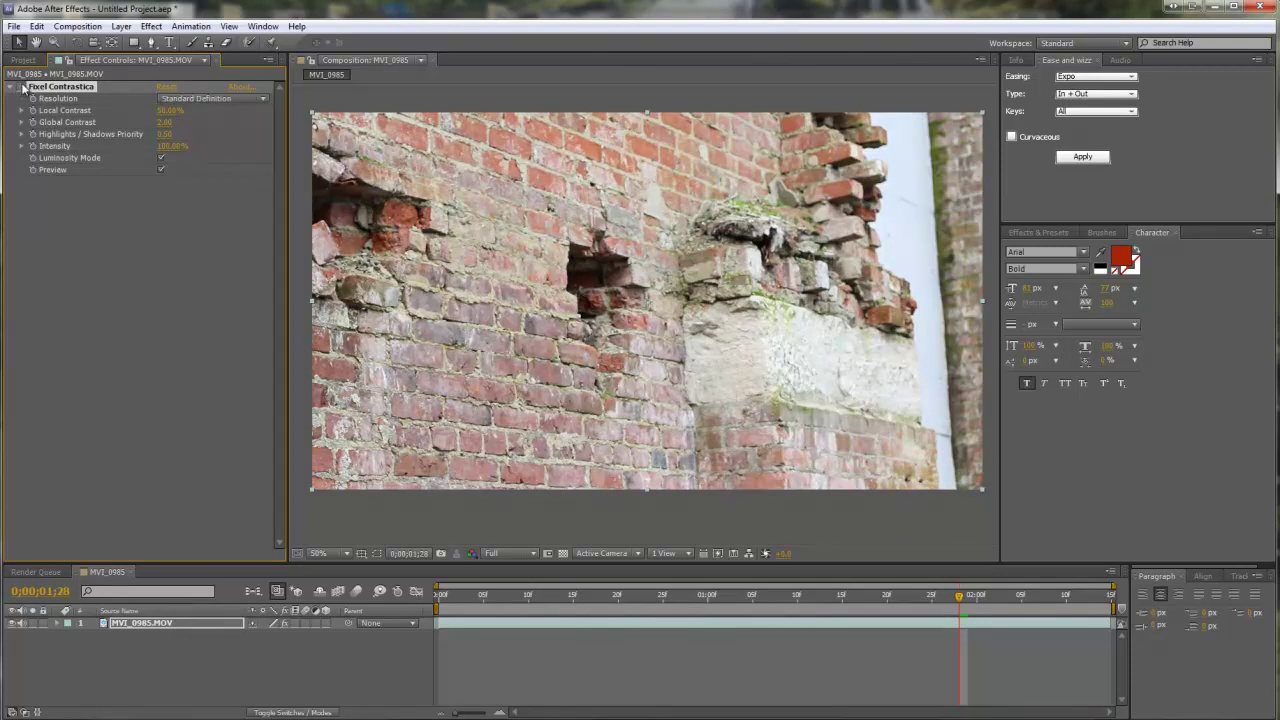
pyautogui.click(23, 88)
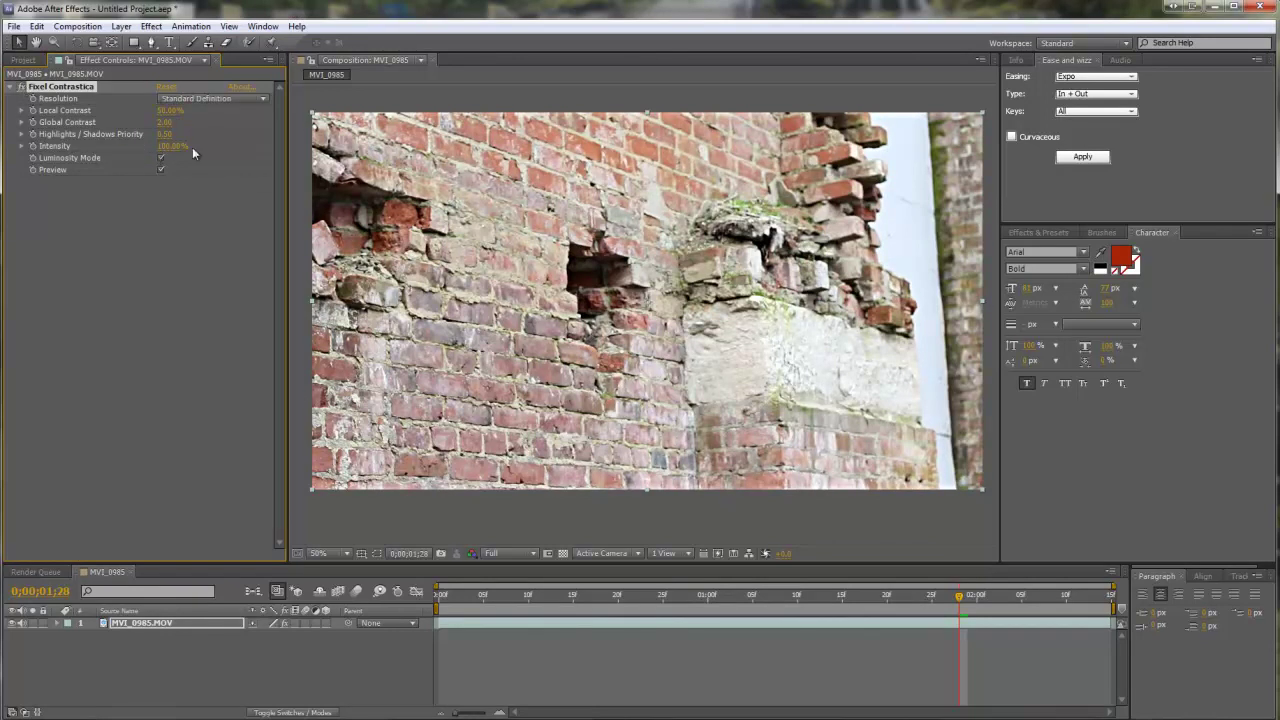
# Step: Add Fixel EdgeHancer below Contrastica and toggle it to compare
pyautogui.click(22, 87)
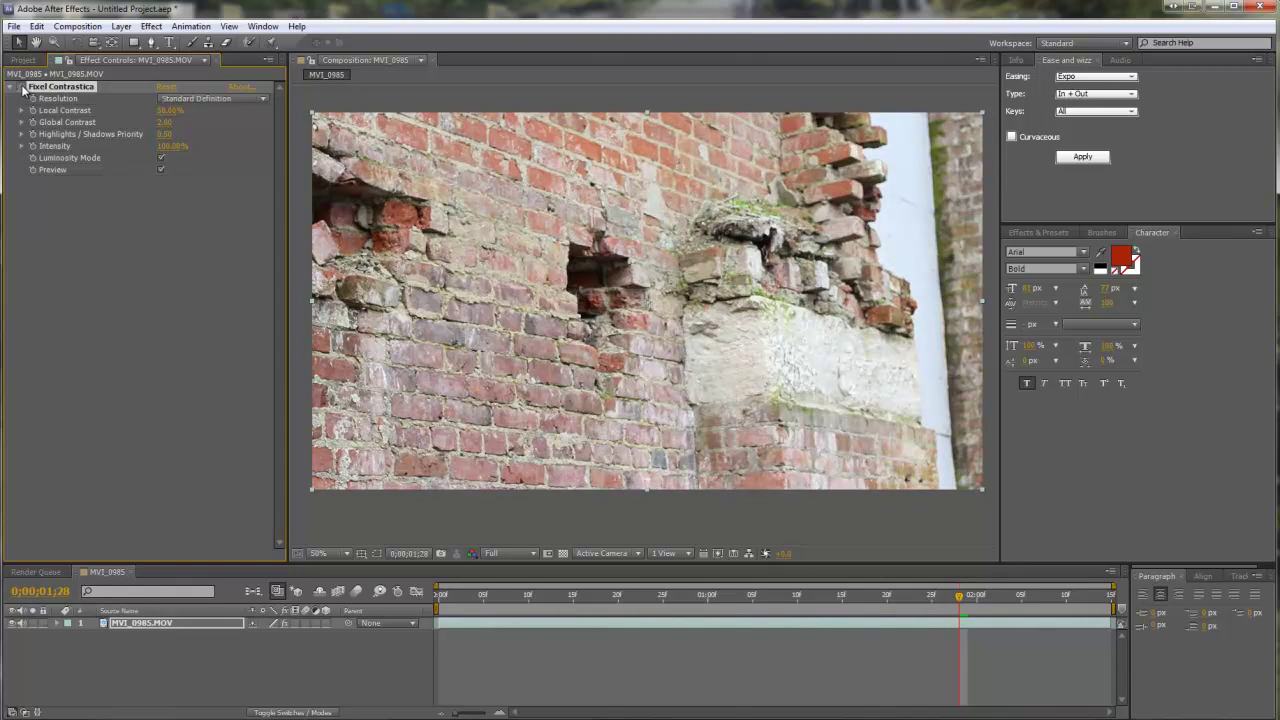
pyautogui.click(151, 26)
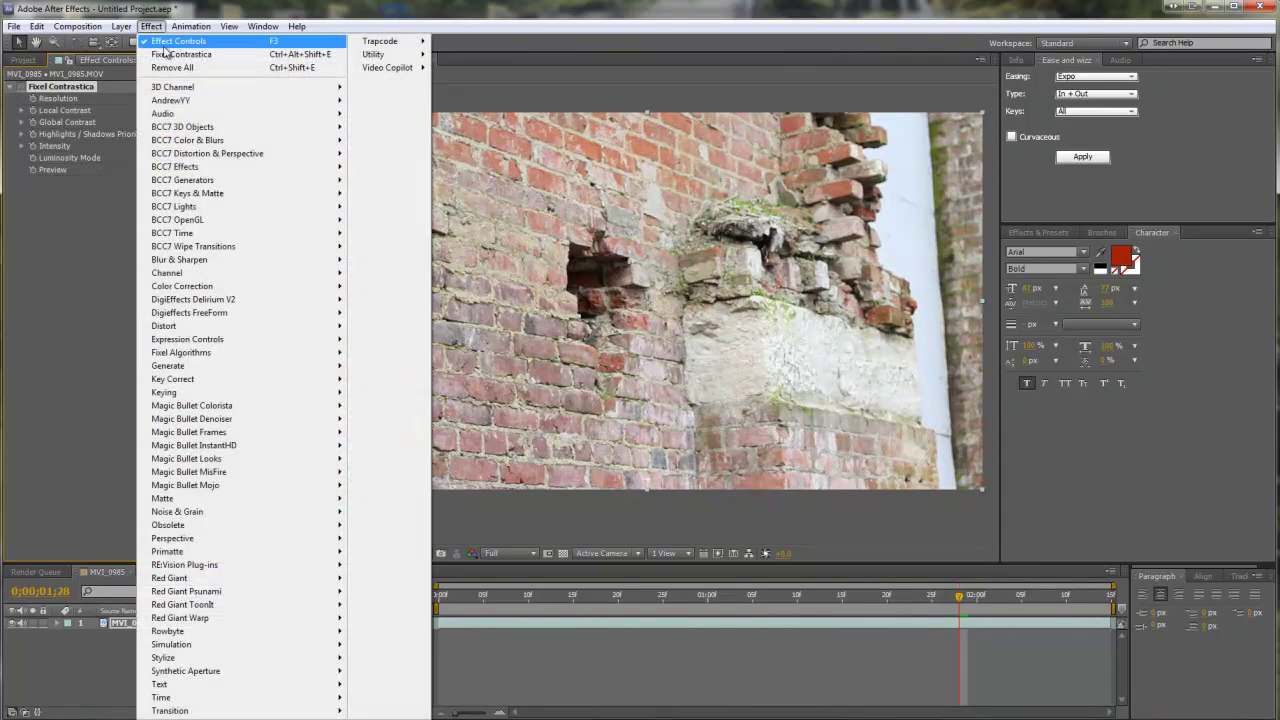
pyautogui.moveTo(183, 352)
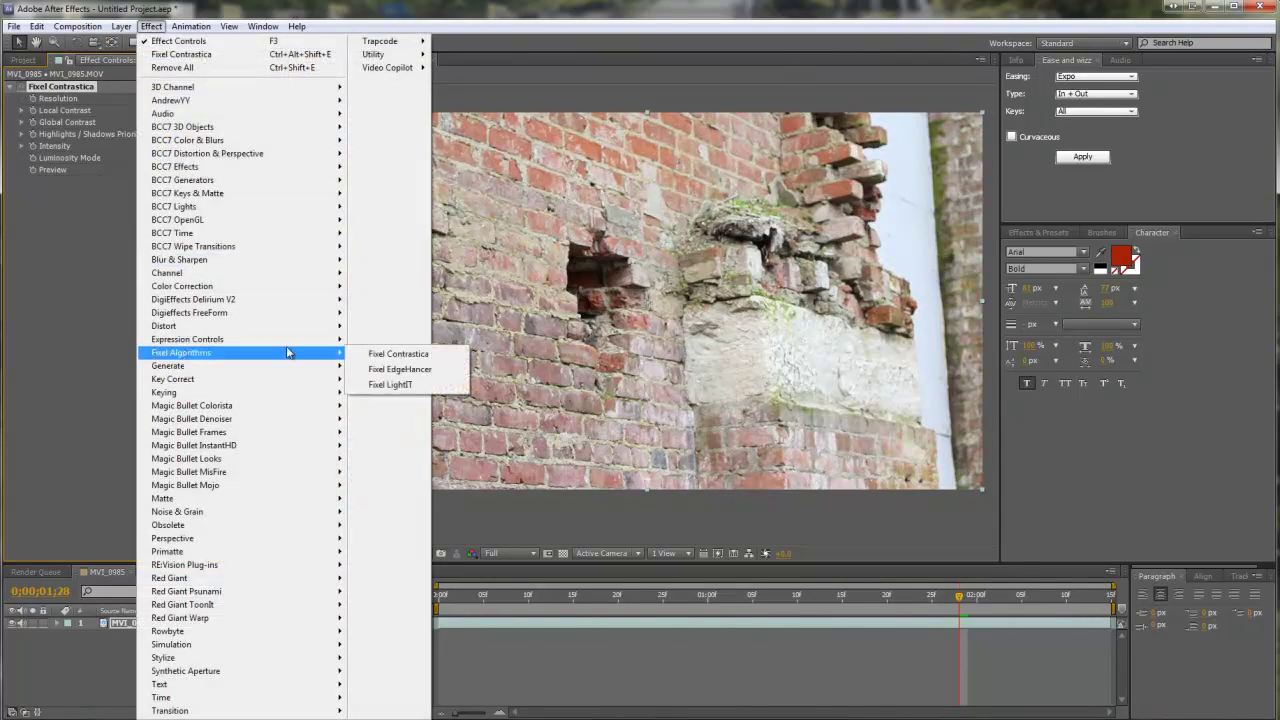
pyautogui.click(372, 370)
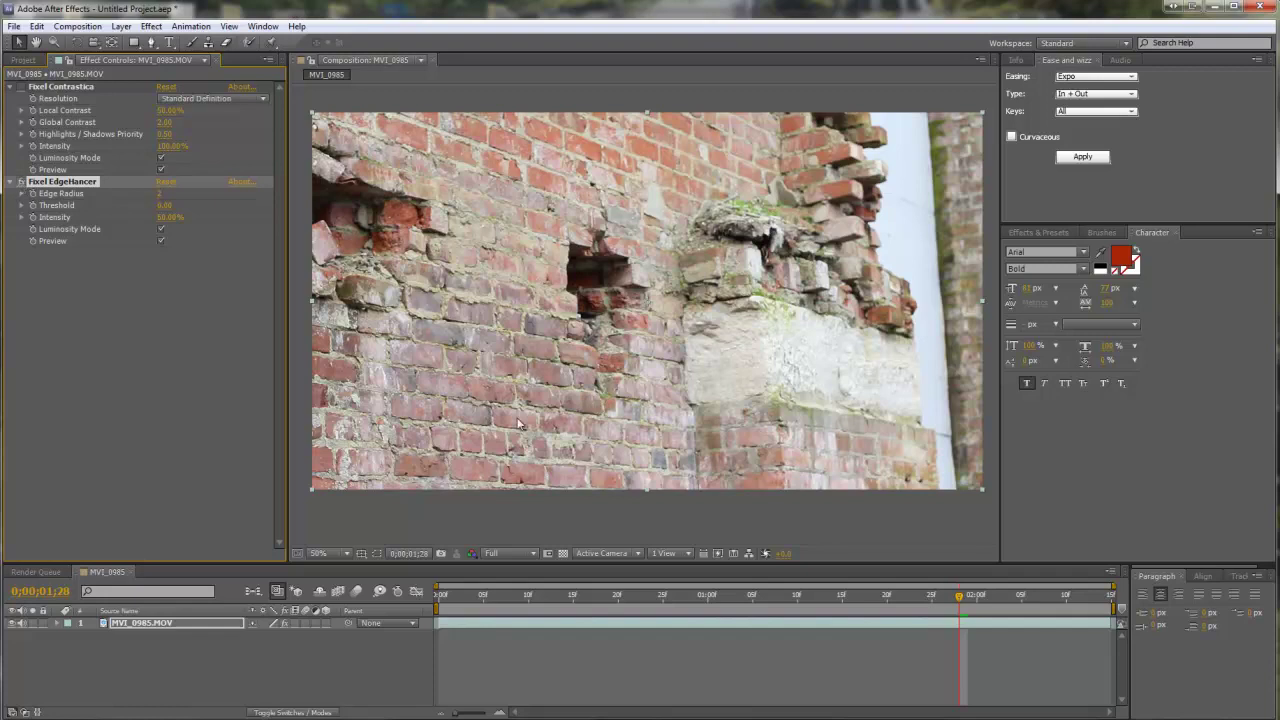
pyautogui.scroll(2, 518, 282)
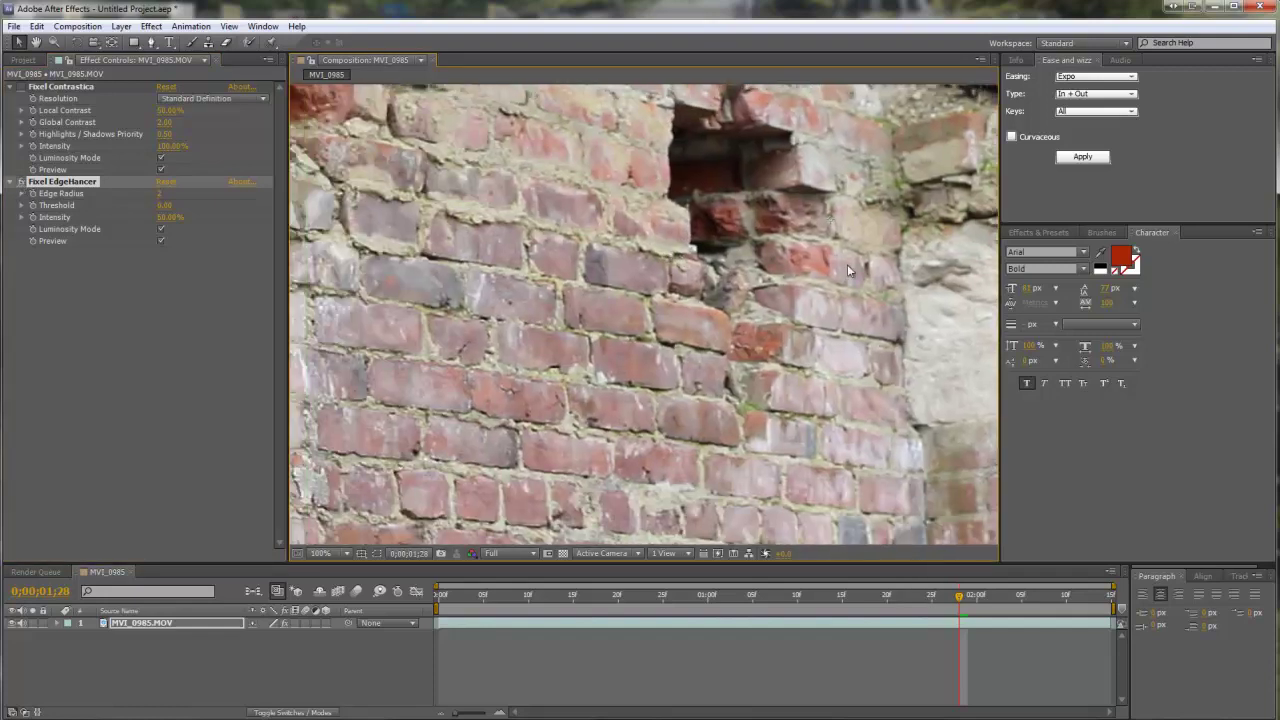
pyautogui.scroll(3, 540, 325)
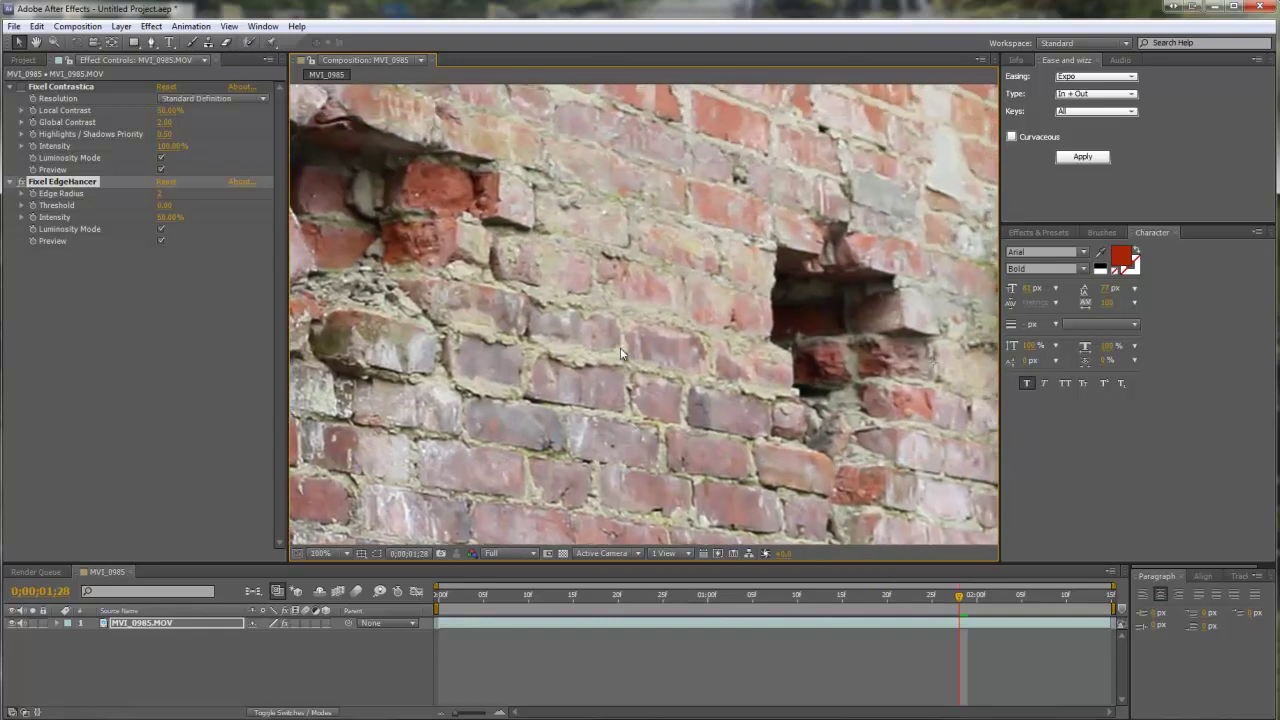
pyautogui.click(22, 182)
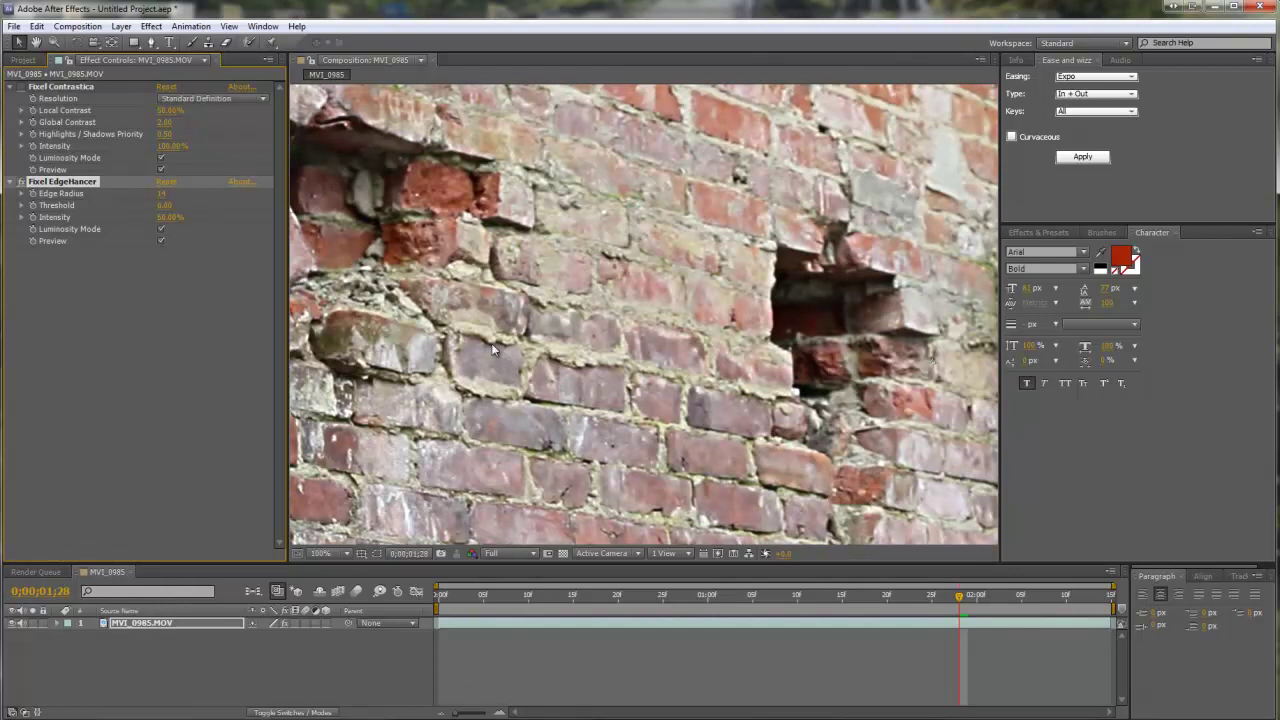
# Step: Set EdgeHancer's Edge Radius to 10, raise Intensity to 100%, and compare on and off
pyautogui.moveTo(161, 194); pyautogui.dragTo(254, 194)
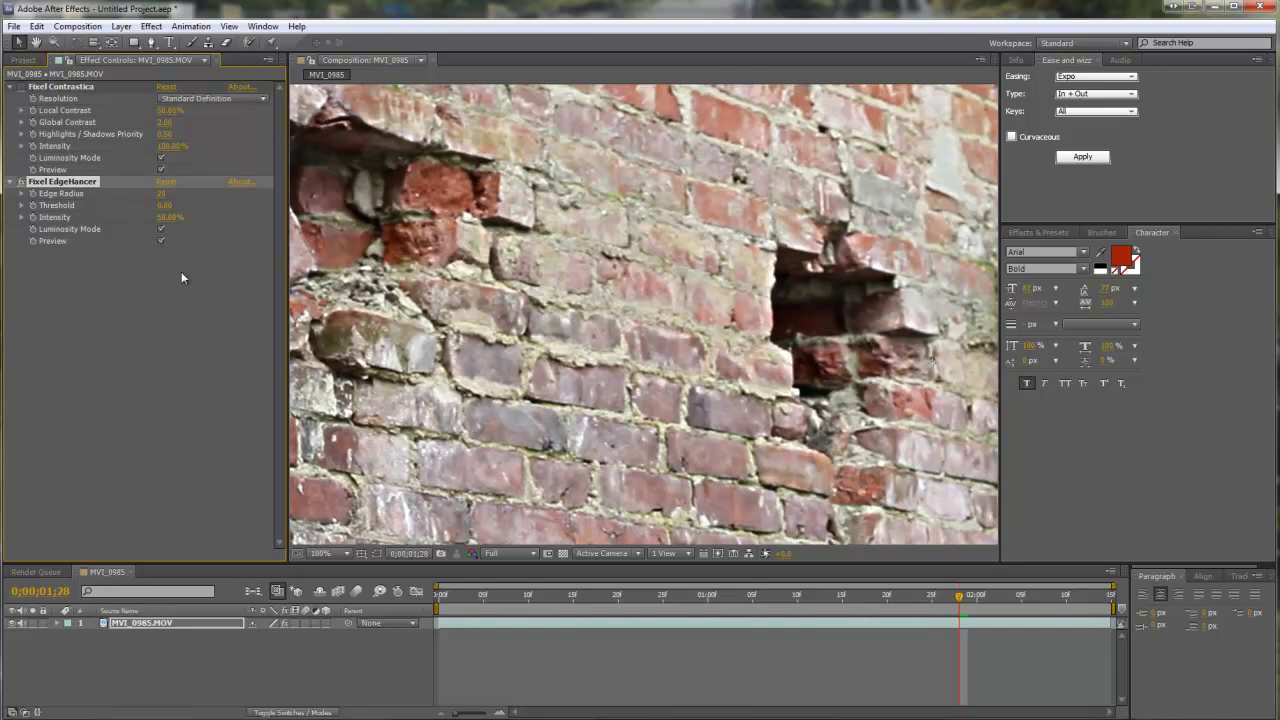
pyautogui.click(161, 194)
pyautogui.write('10')
pyautogui.press('Return')
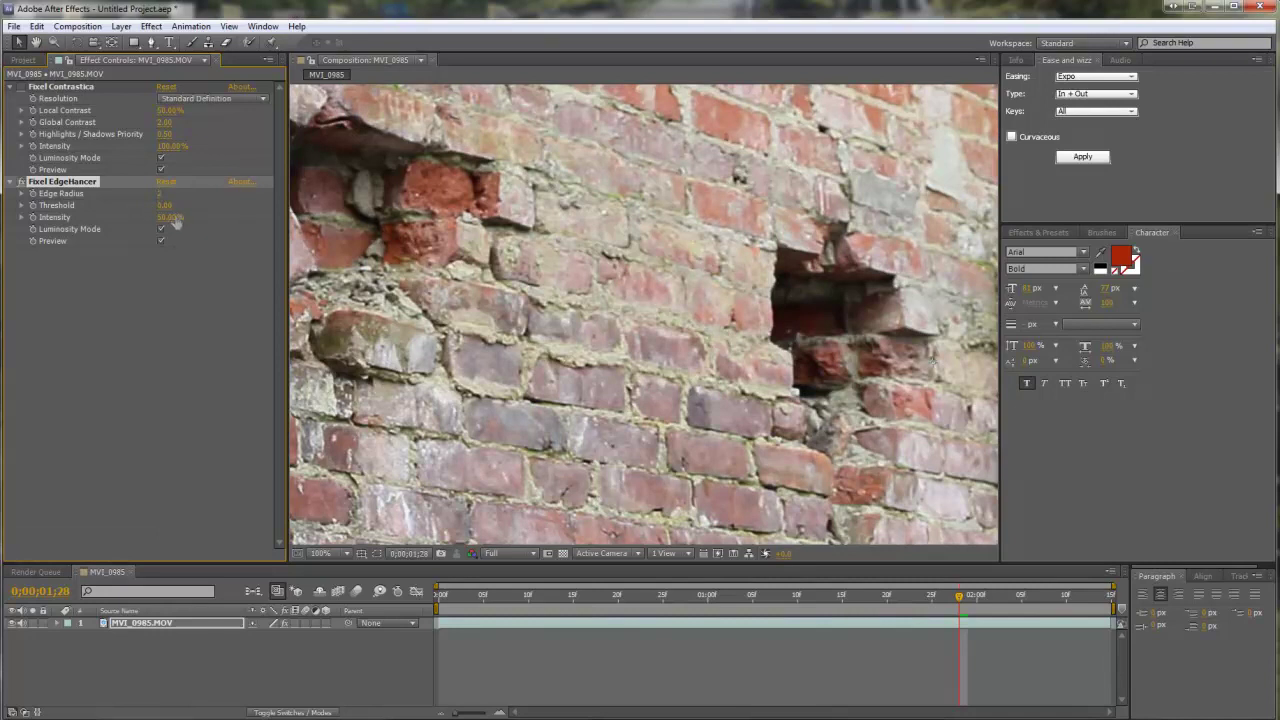
pyautogui.moveTo(170, 225); pyautogui.dragTo(258, 209)
pyautogui.scroll(-3, 636, 321)
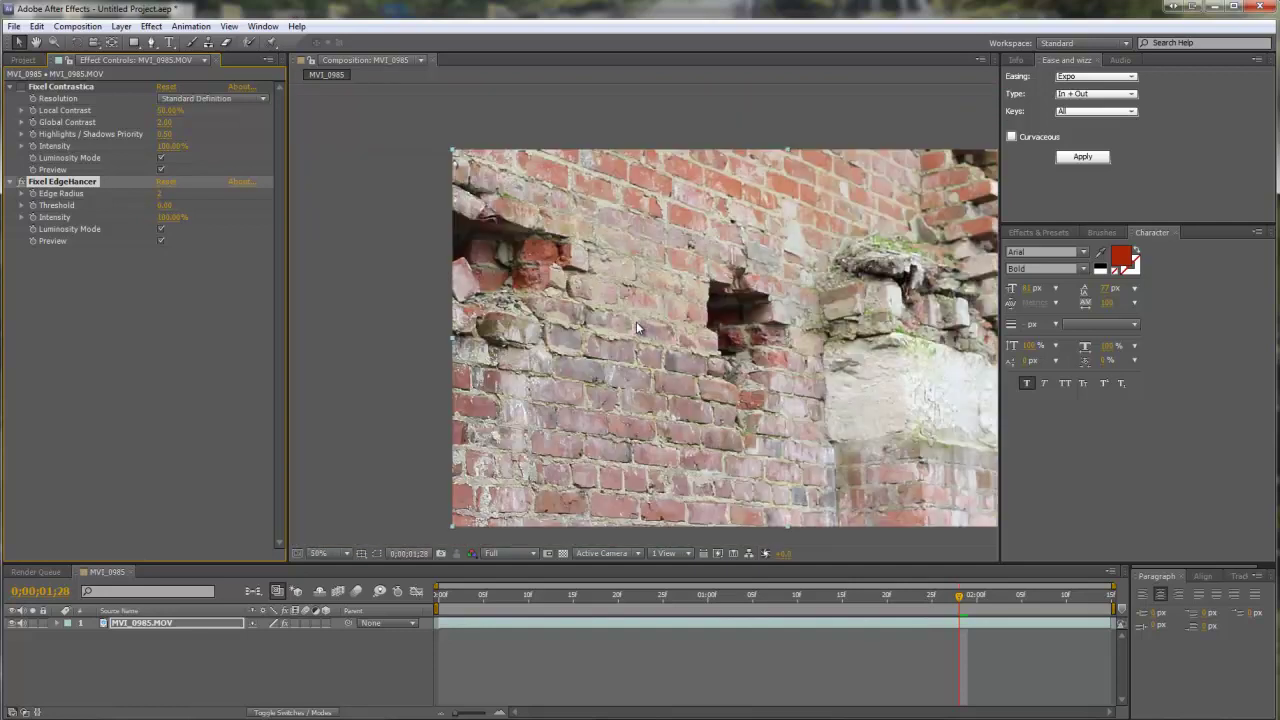
pyautogui.scroll(1, 900, 320)
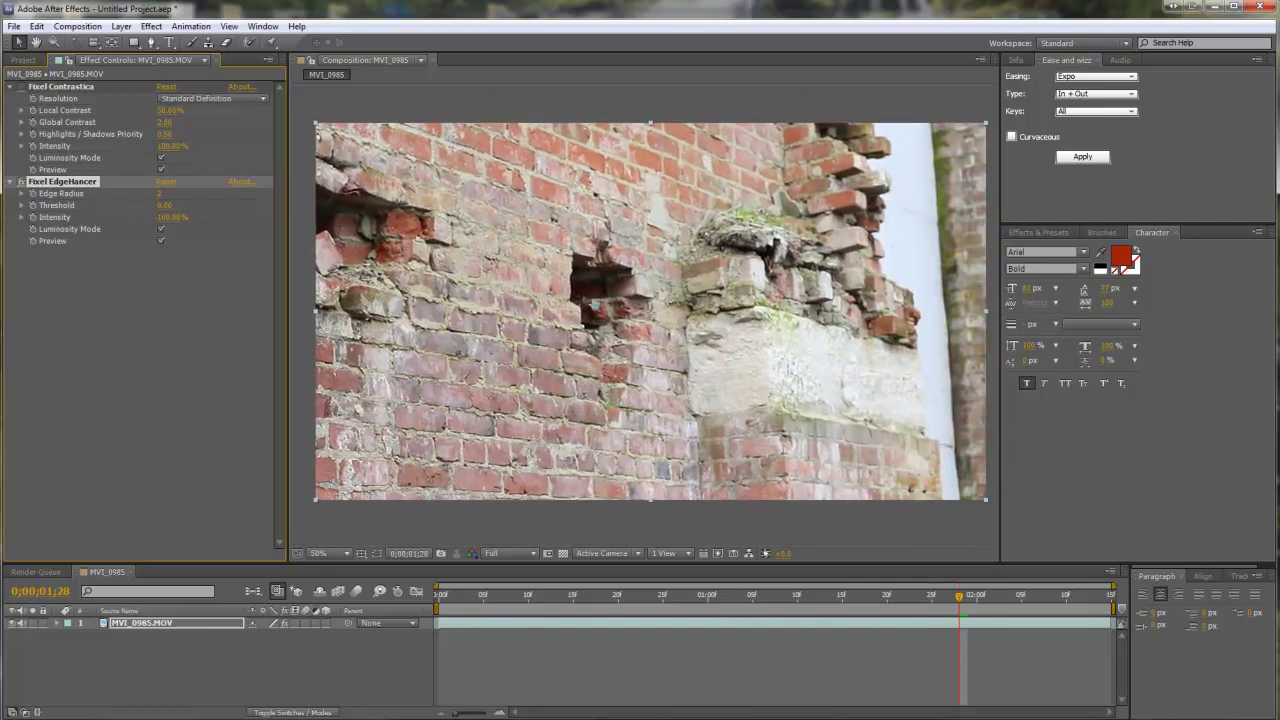
pyautogui.click(24, 182)
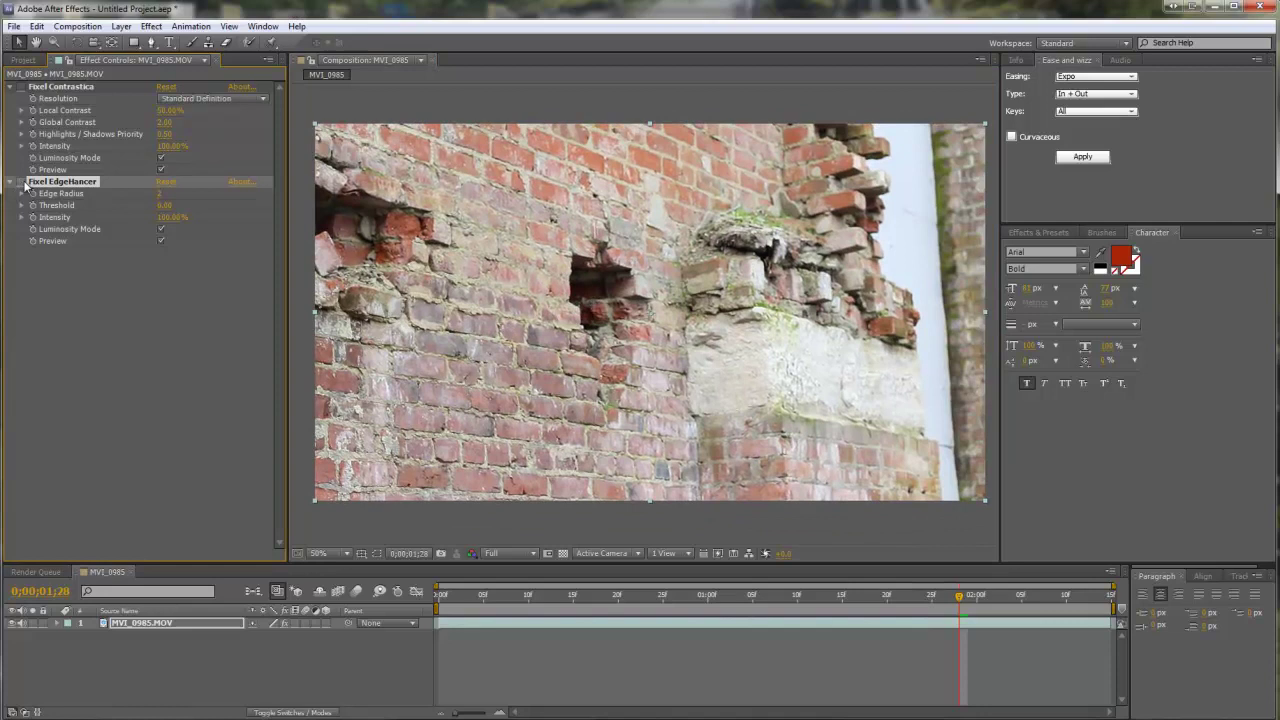
pyautogui.click(24, 182)
# Step: Add Fixel LightIT to the clip and pan the zoomed view to the brick hole
pyautogui.click(151, 26)
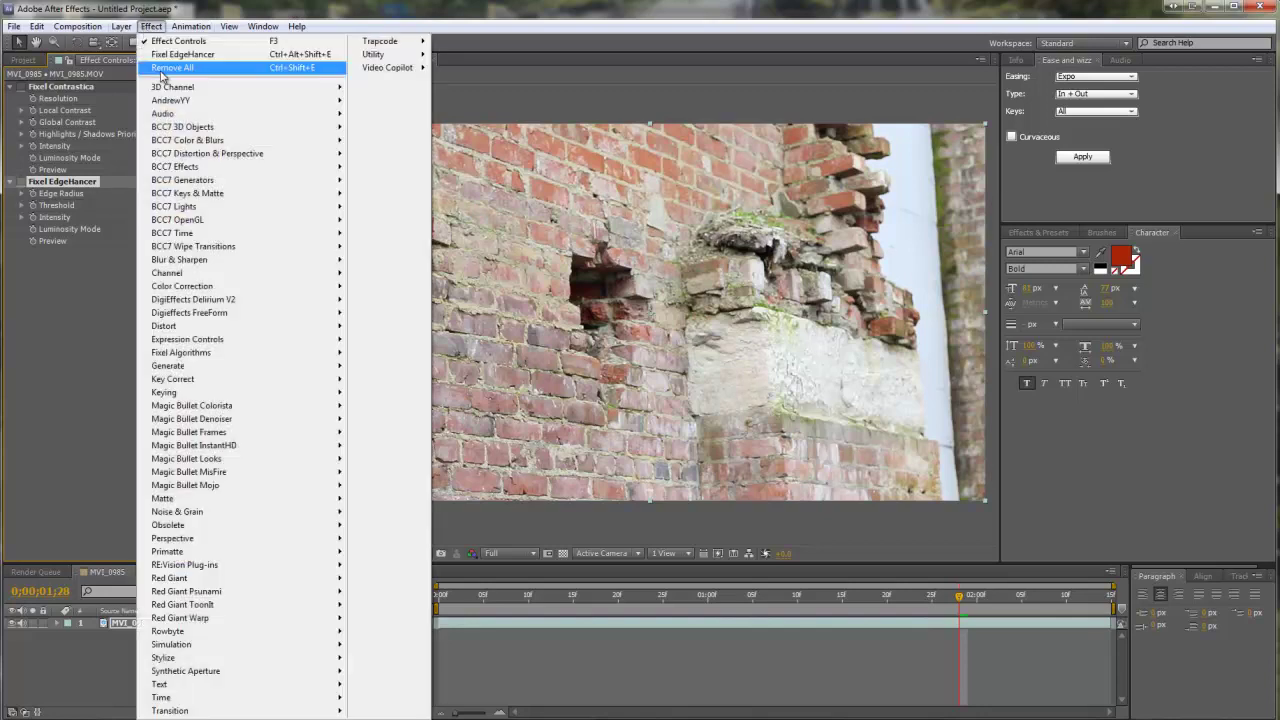
pyautogui.moveTo(200, 352)
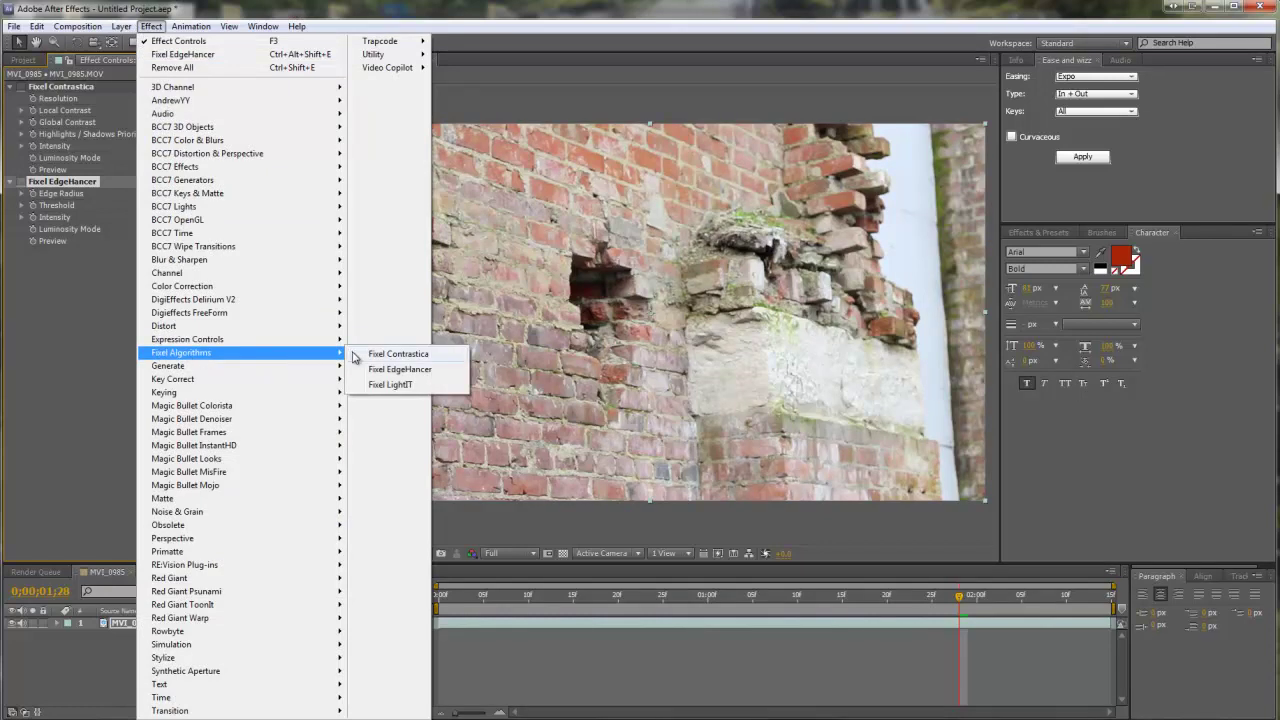
pyautogui.click(392, 385)
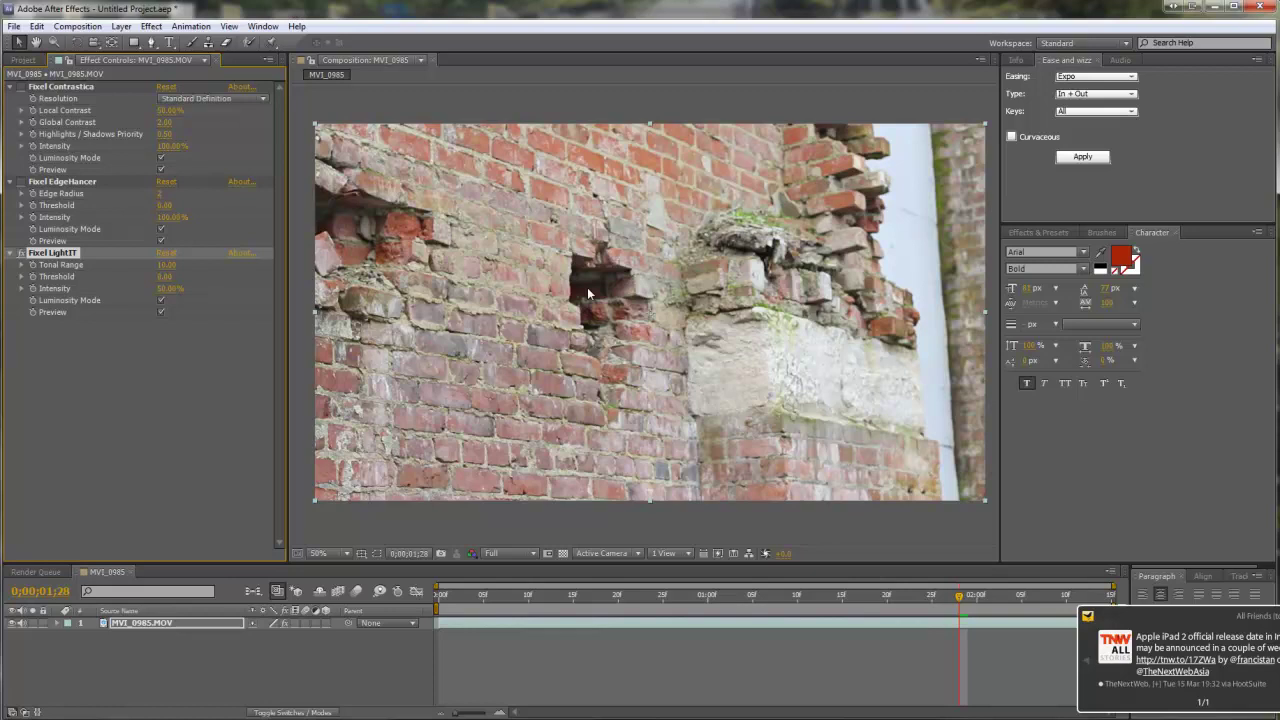
pyautogui.scroll(2, 602, 274)
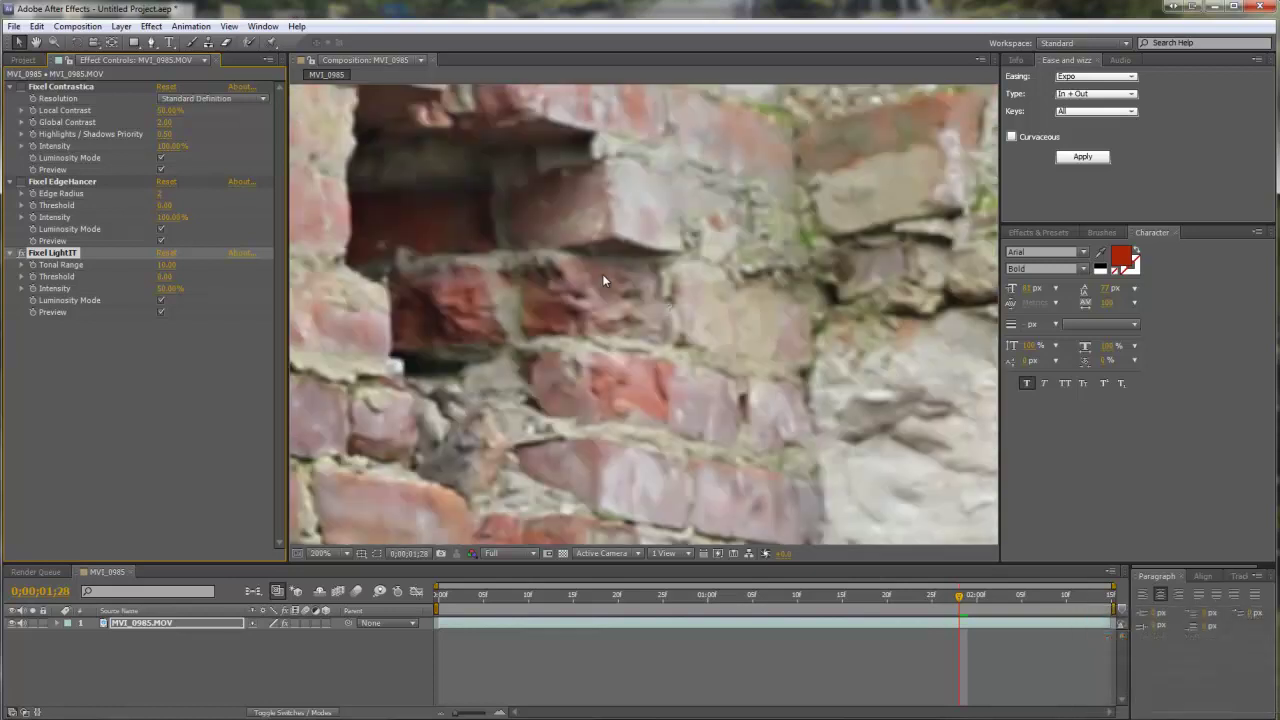
pyautogui.moveTo(586, 269); pyautogui.dragTo(738, 390)
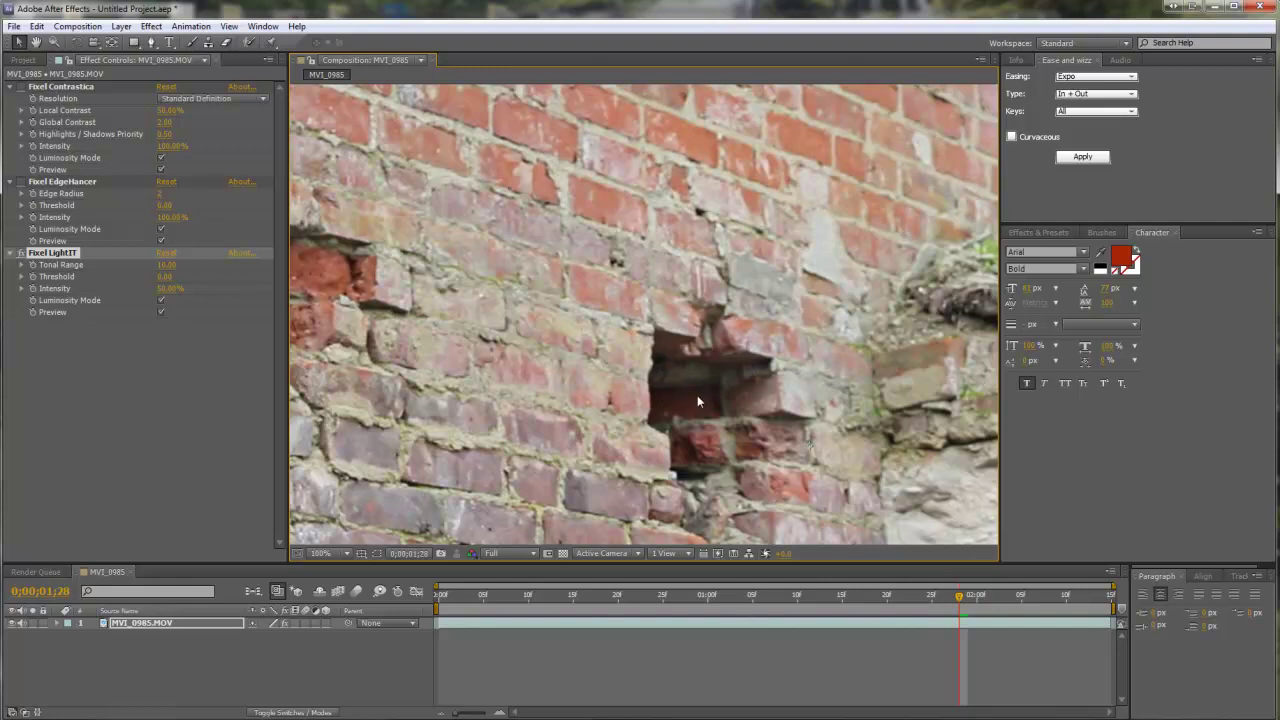
pyautogui.moveTo(700, 393); pyautogui.dragTo(540, 208)
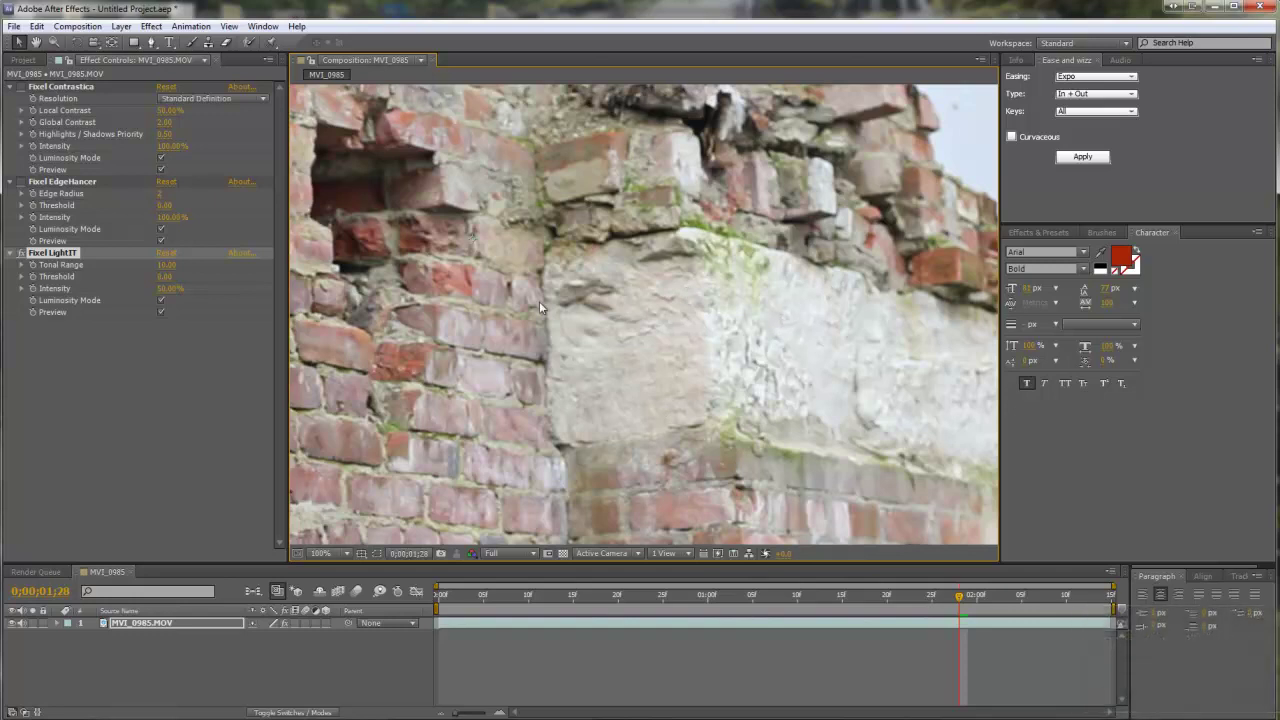
# Step: Toggle Fixel LightIT off and on to compare, then zoom the viewer out to 50%
pyautogui.click(21, 255)
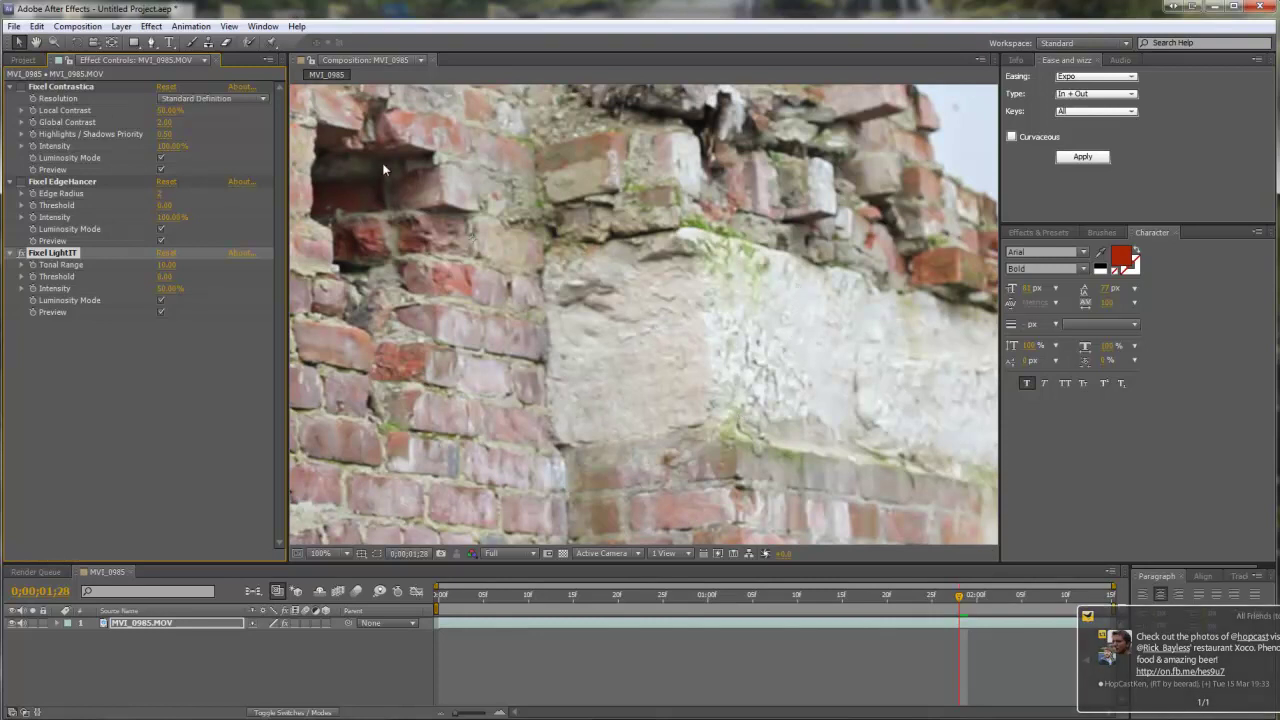
pyautogui.click(22, 254)
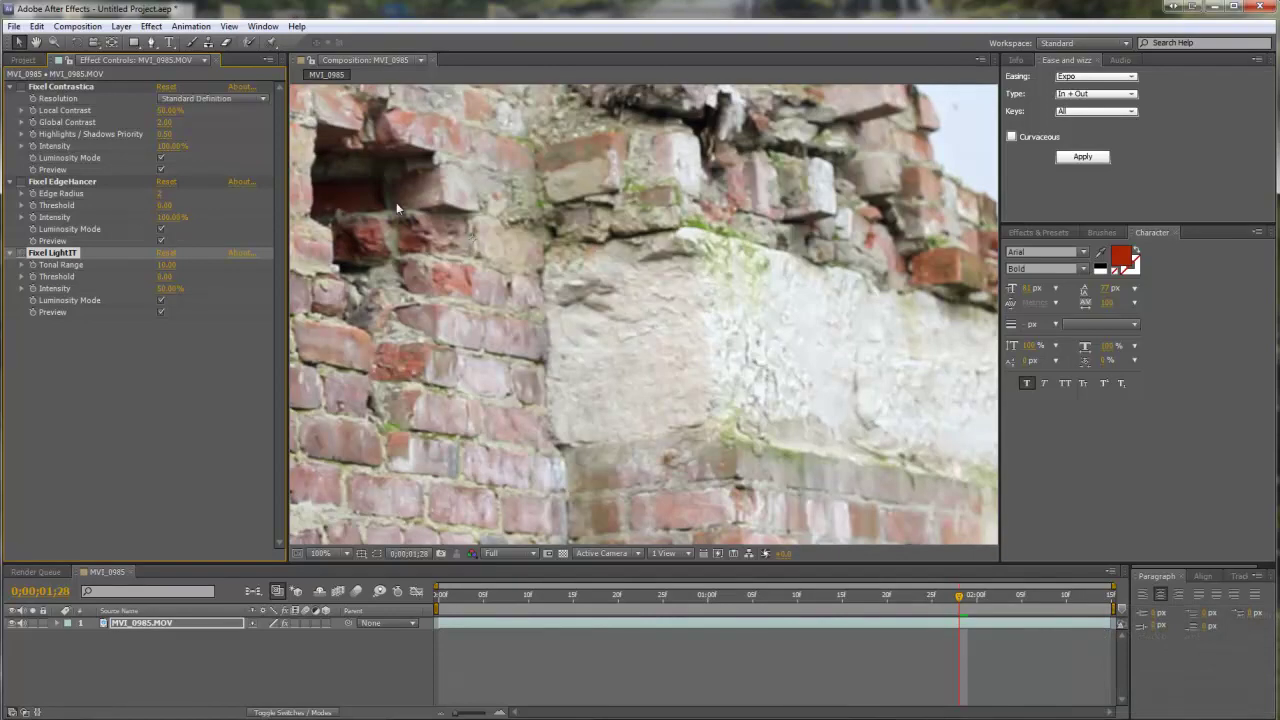
pyautogui.click(22, 254)
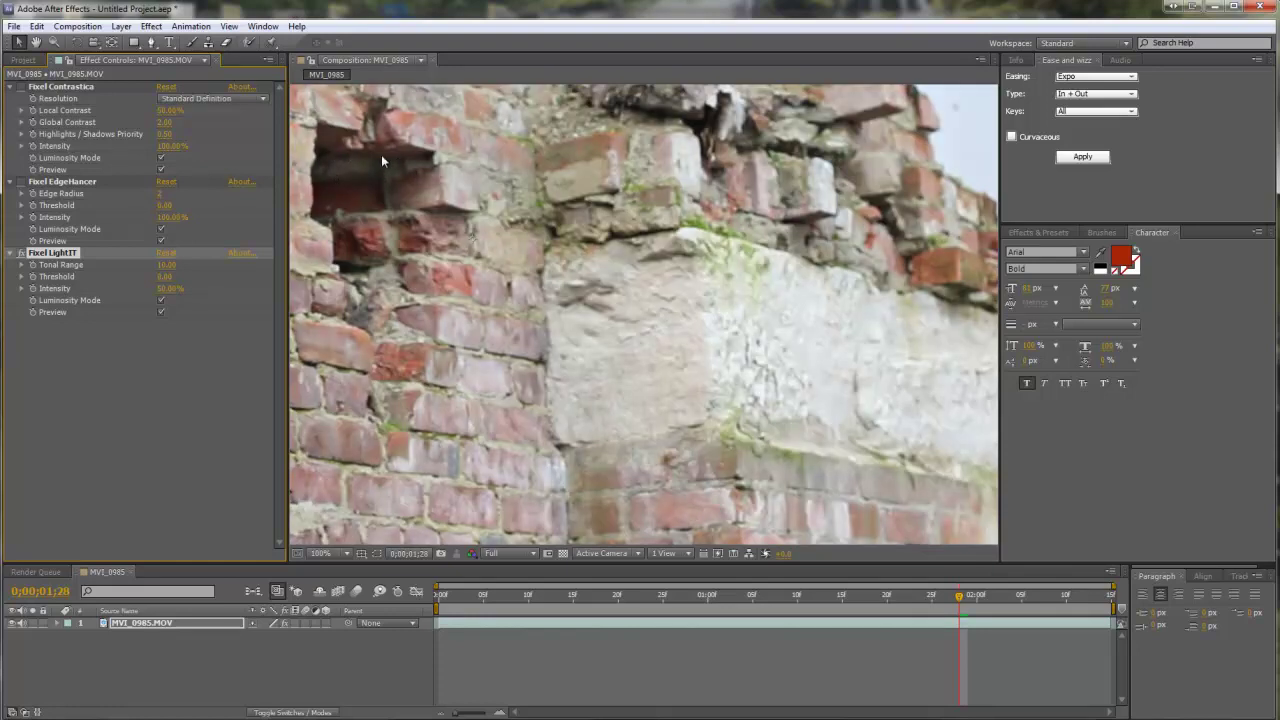
pyautogui.moveTo(460, 304); pyautogui.dragTo(676, 290)
pyautogui.scroll(-2, 699, 275)
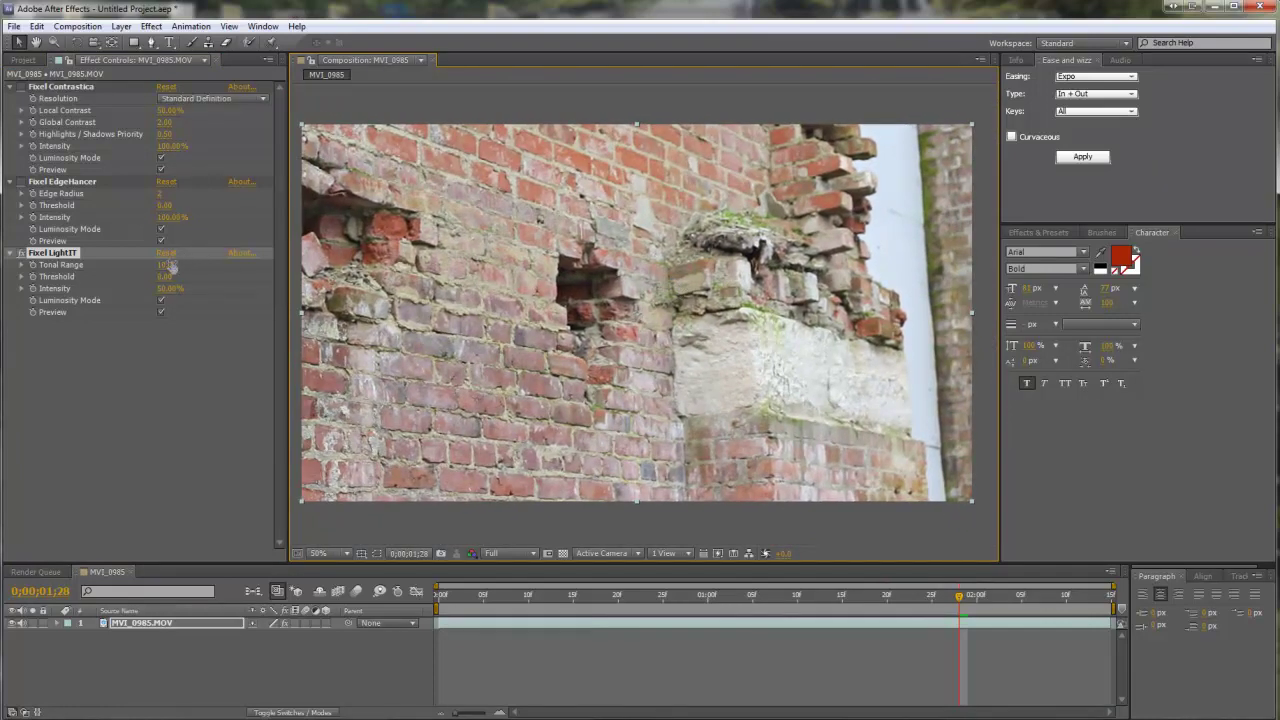
# Step: Scrub LightIT's Tonal Range to 60 and back to 10, then toggle it off and on
pyautogui.moveTo(170, 265); pyautogui.dragTo(220, 265)
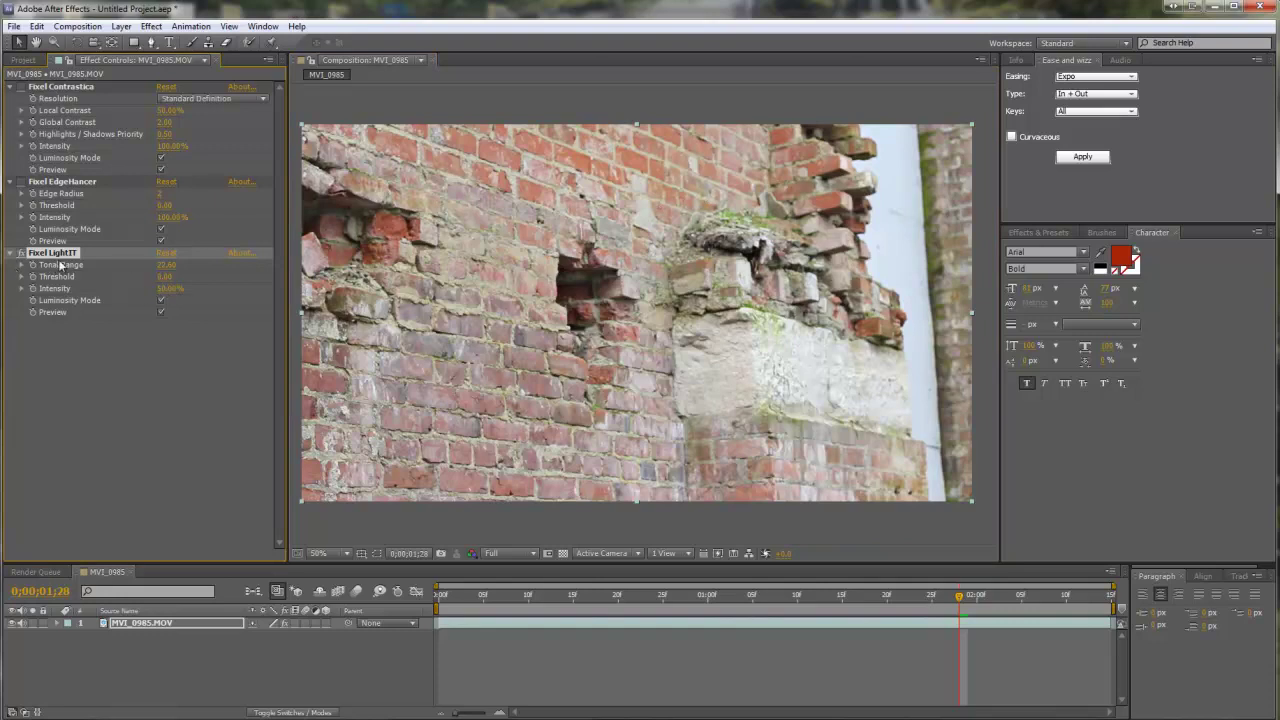
pyautogui.moveTo(165, 264); pyautogui.dragTo(200, 289)
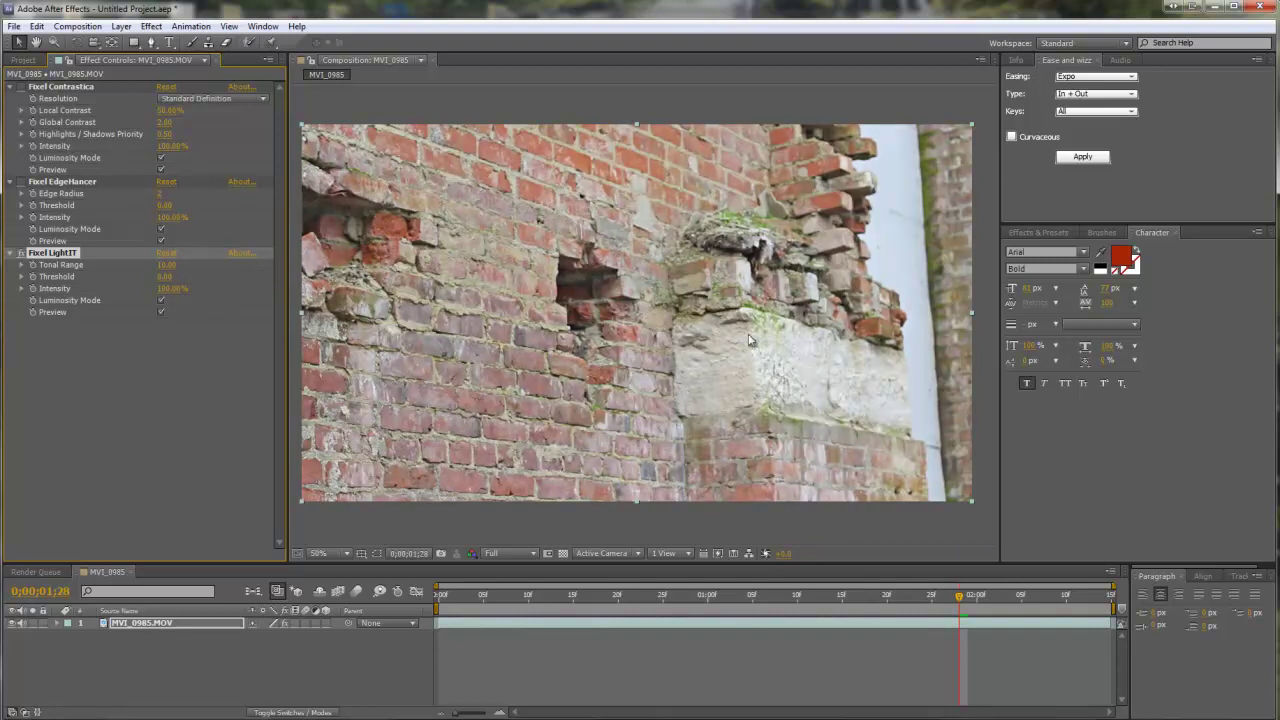
pyautogui.click(21, 253)
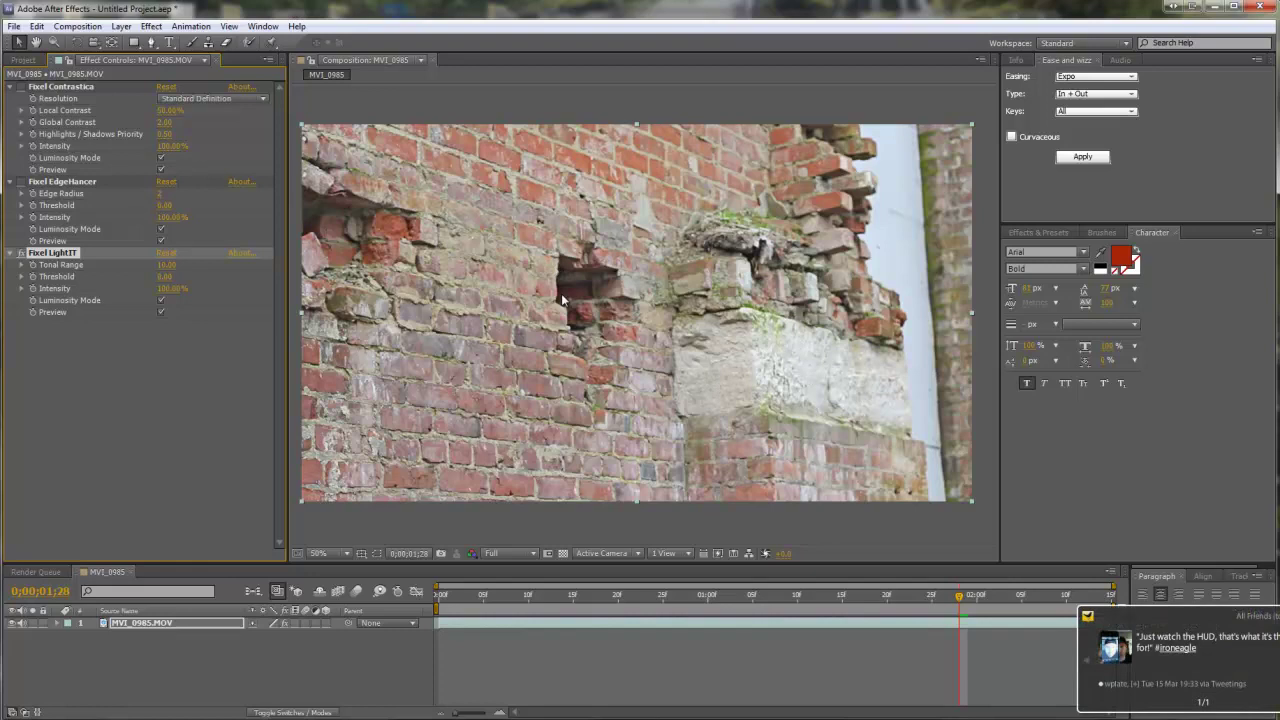
pyautogui.click(22, 254)
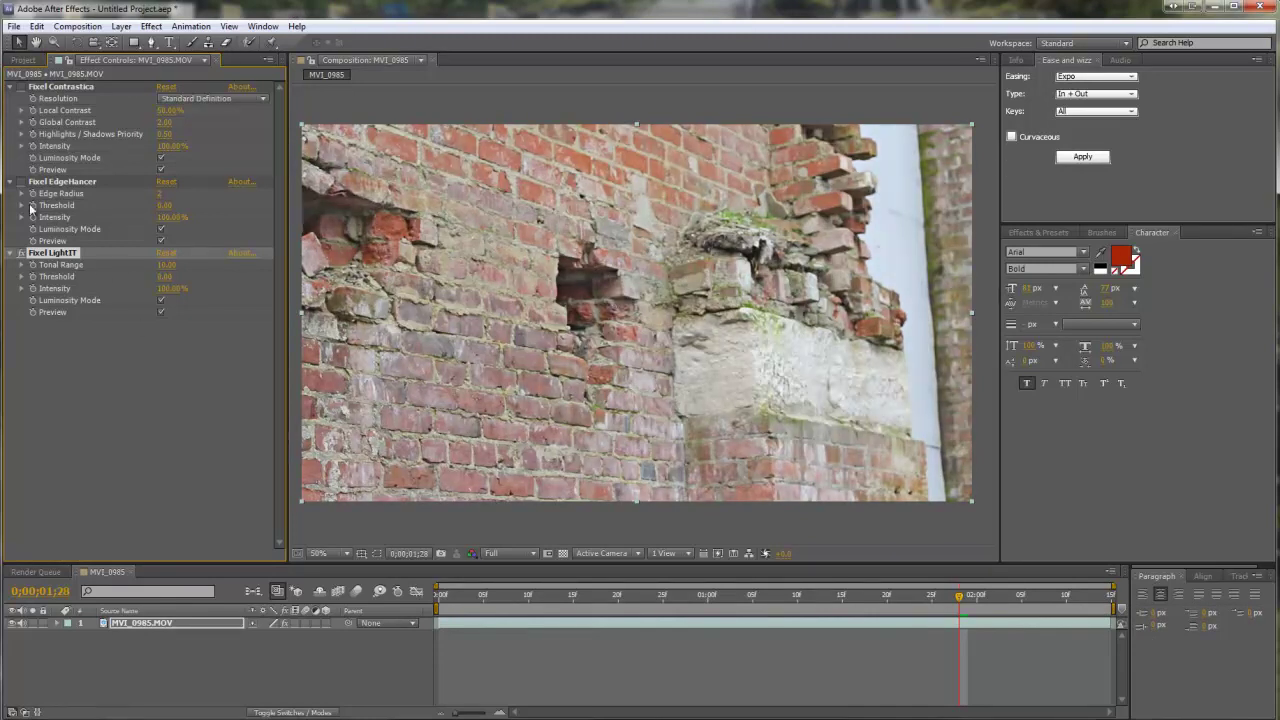
# Step: Lower LightIT Intensity, reset EdgeHancer and Contrastica, and toggle the layer's effects off and on
pyautogui.moveTo(170, 288); pyautogui.dragTo(140, 288)
pyautogui.click(166, 182)
pyautogui.click(166, 87)
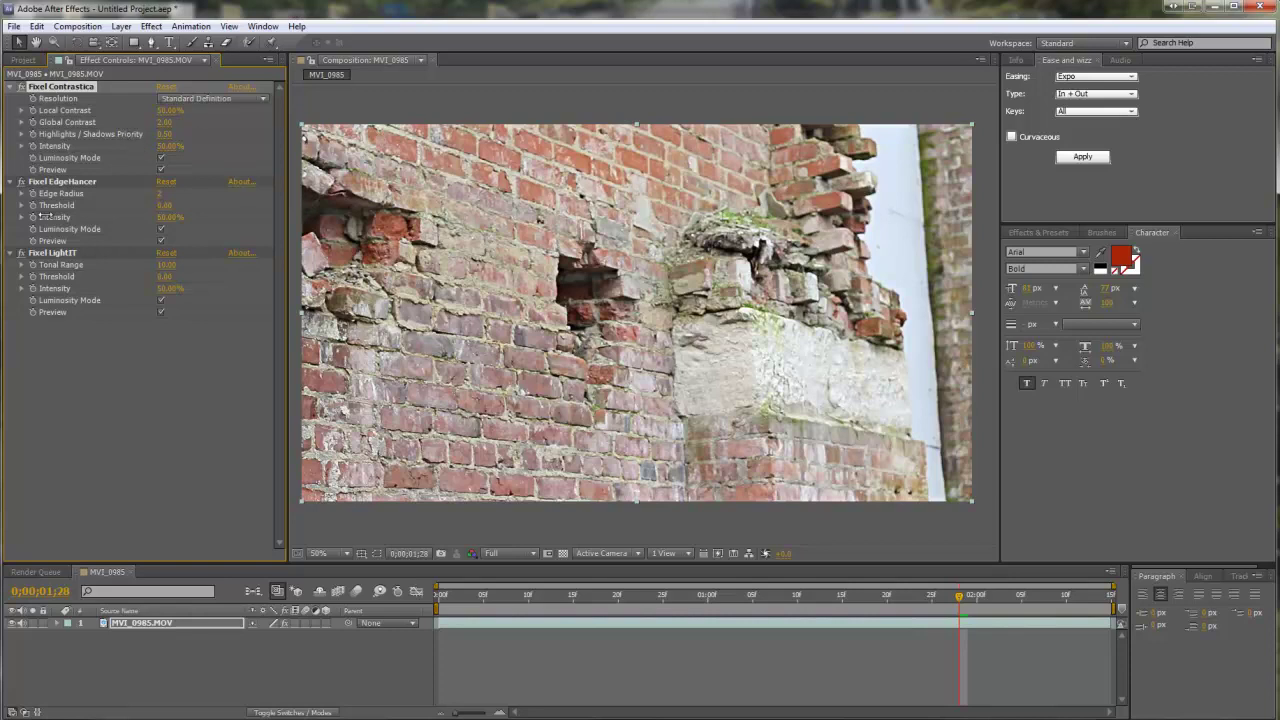
pyautogui.click(283, 623)
pyautogui.click(283, 623)
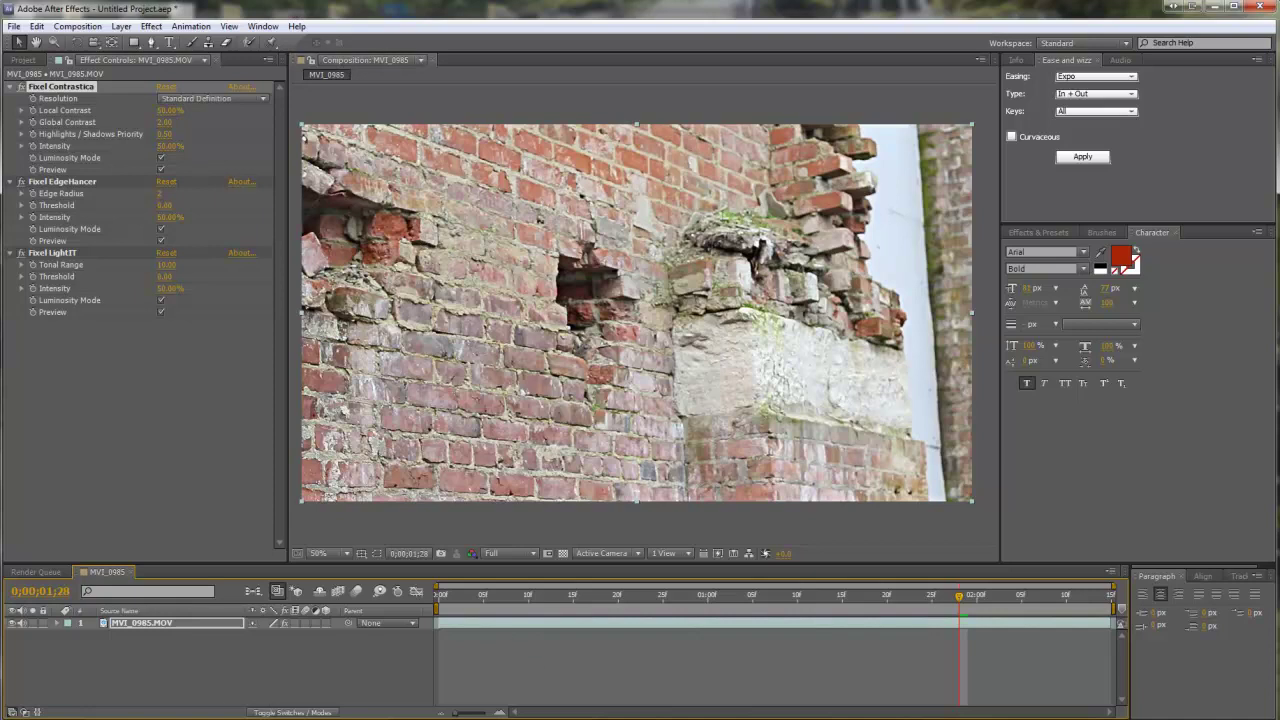
# Step: Switch to Chrome and scroll the aescripts.com scripts listing
pyautogui.hotkey('alt', 'Tab')
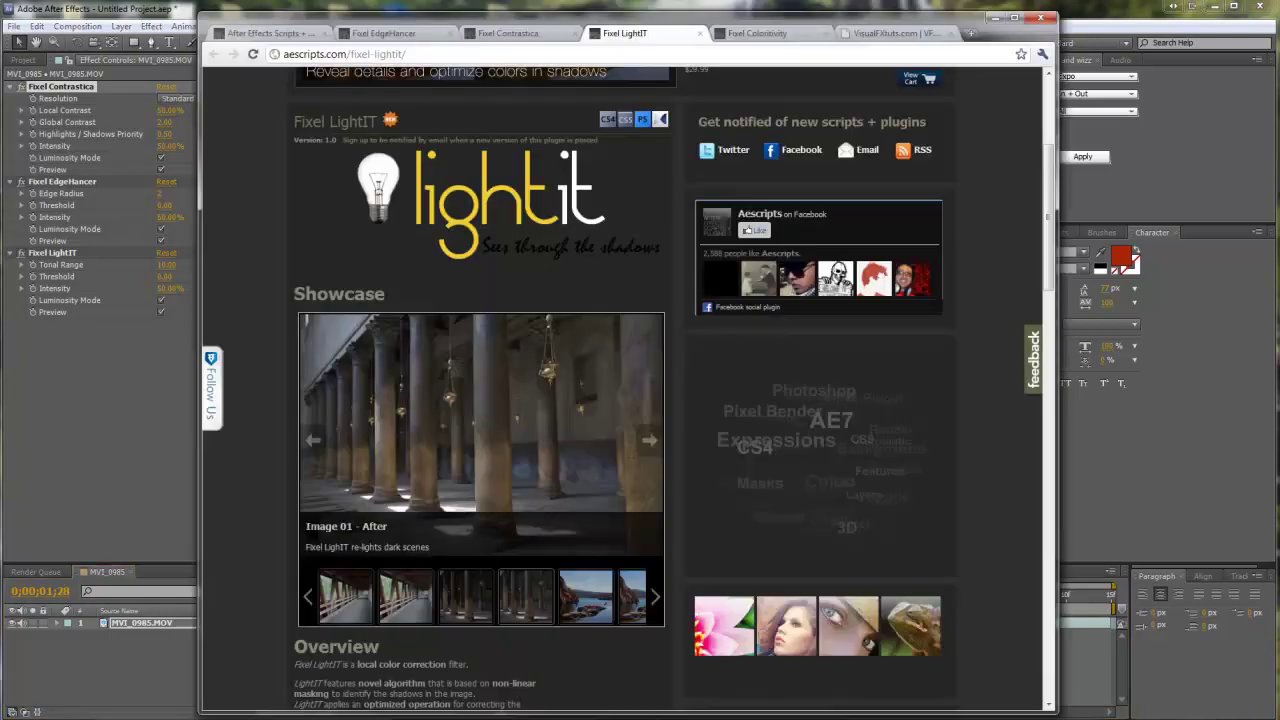
pyautogui.click(303, 33)
pyautogui.scroll(2, 240, 290)
pyautogui.scroll(15, 252, 310)
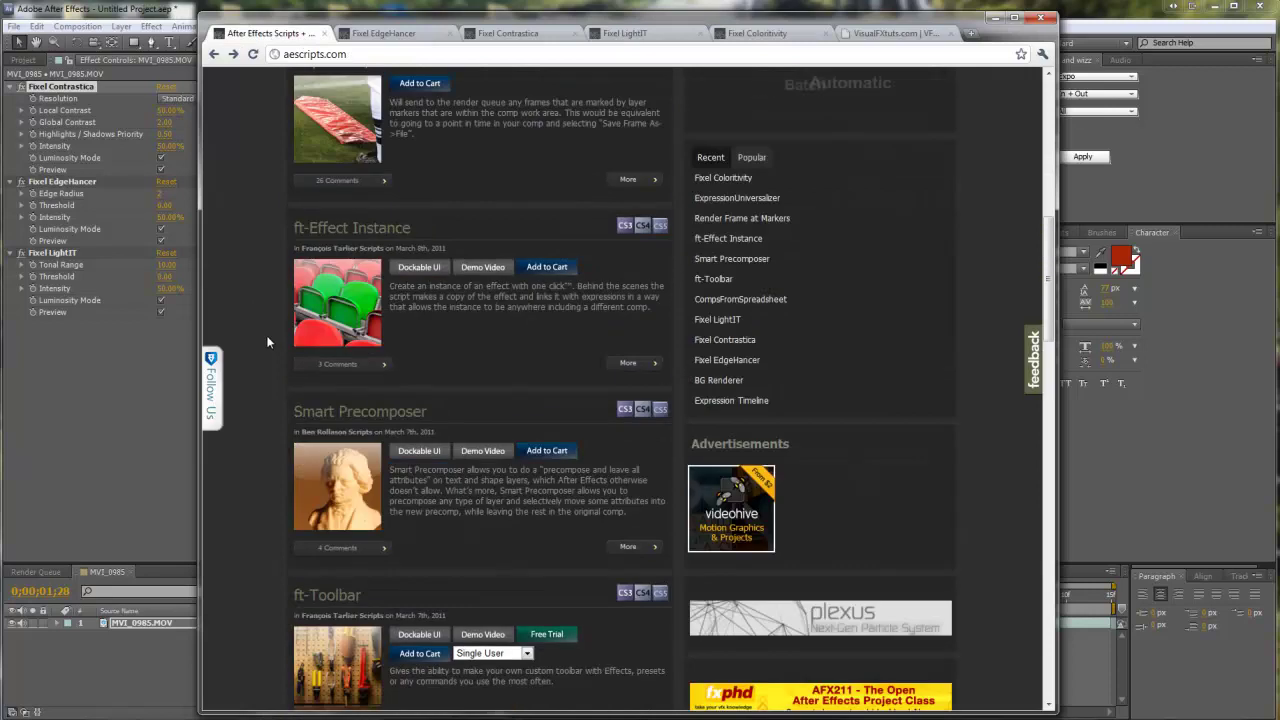
pyautogui.scroll(-10, 267, 342)
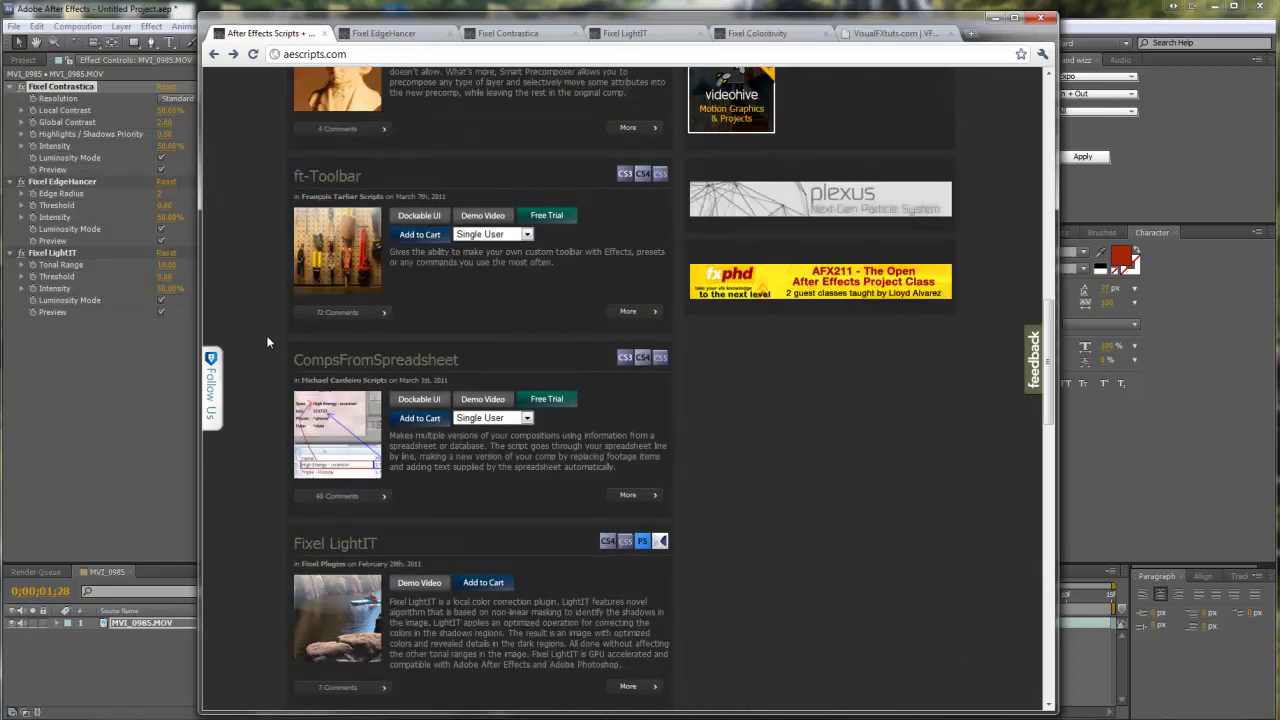
pyautogui.scroll(-3, 267, 342)
# Step: Flip through the EdgeHancer, Contrastica and LightIT pages, ending on visualfxtuts.com
pyautogui.hotkey('ctrl', 'Tab')
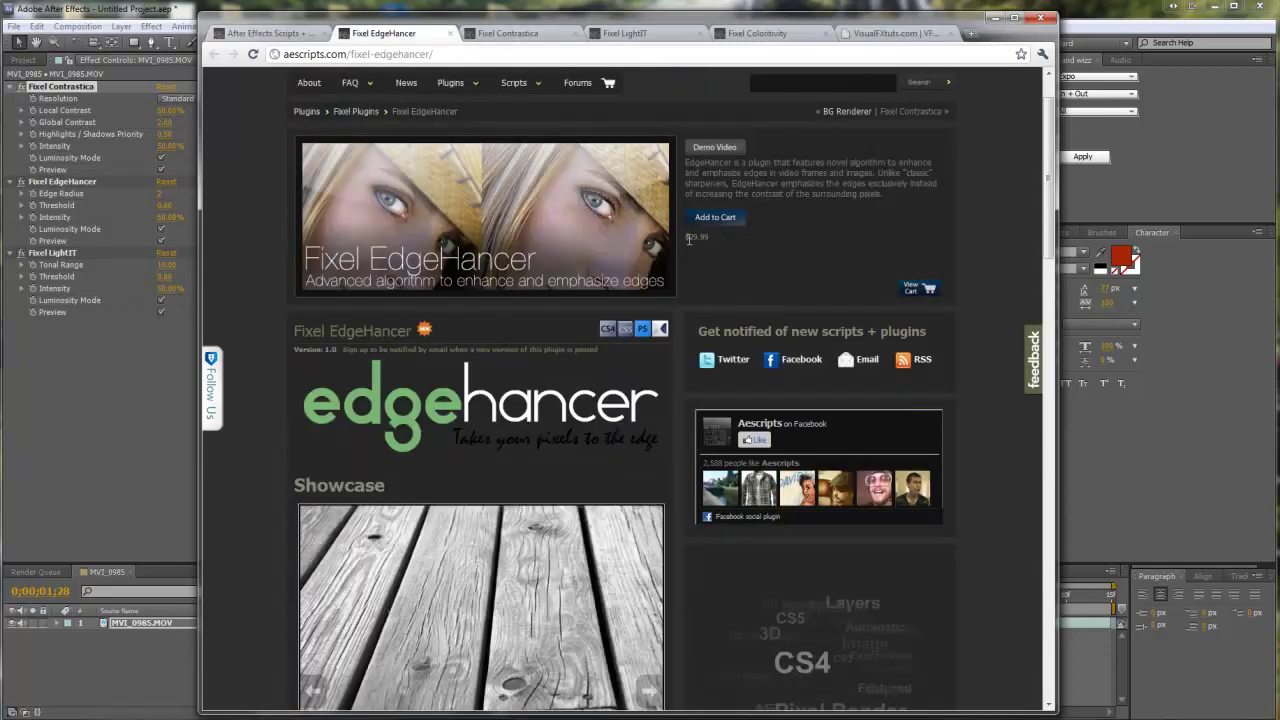
pyautogui.click(507, 34)
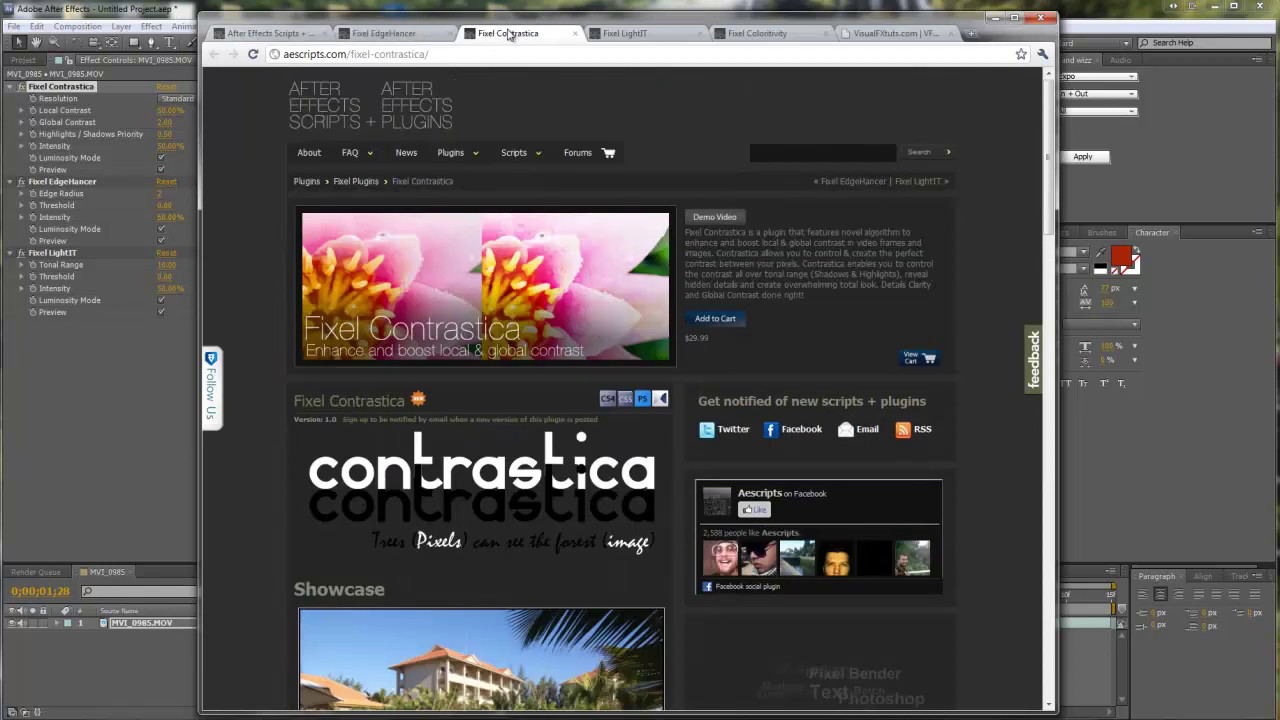
pyautogui.click(651, 40)
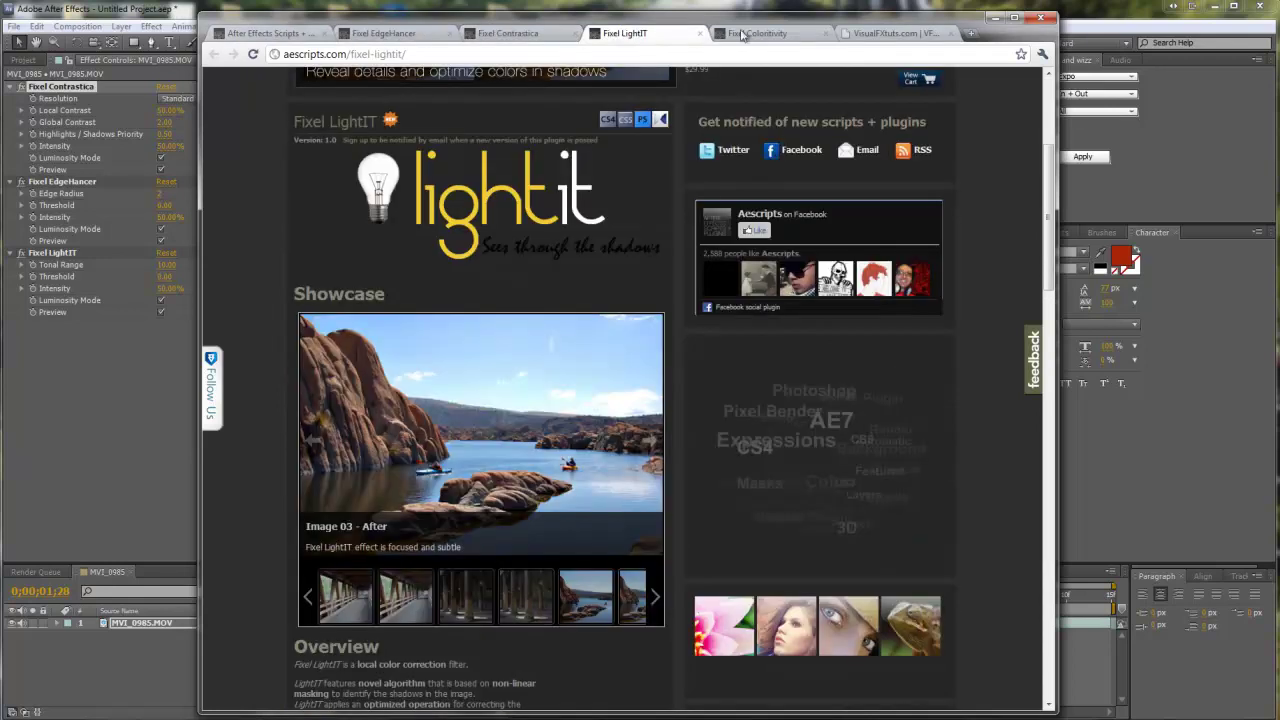
pyautogui.scroll(3, 977, 208)
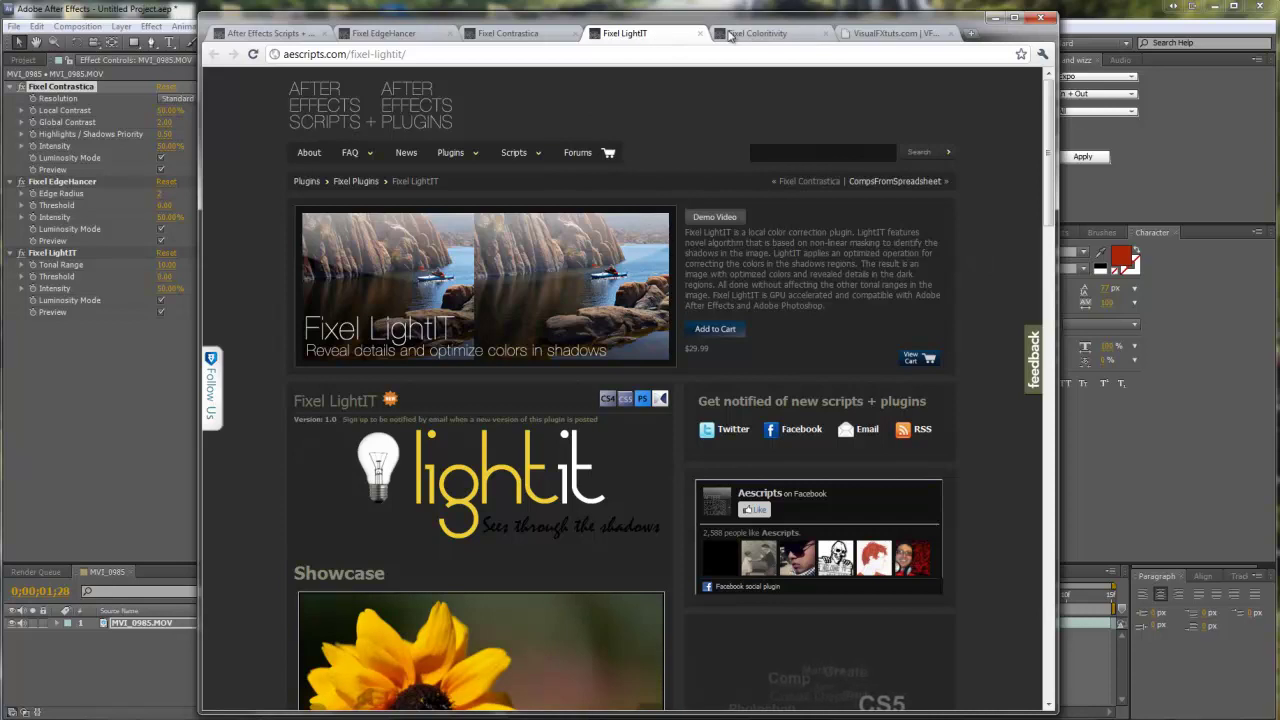
pyautogui.click(502, 40)
pyautogui.click(405, 42)
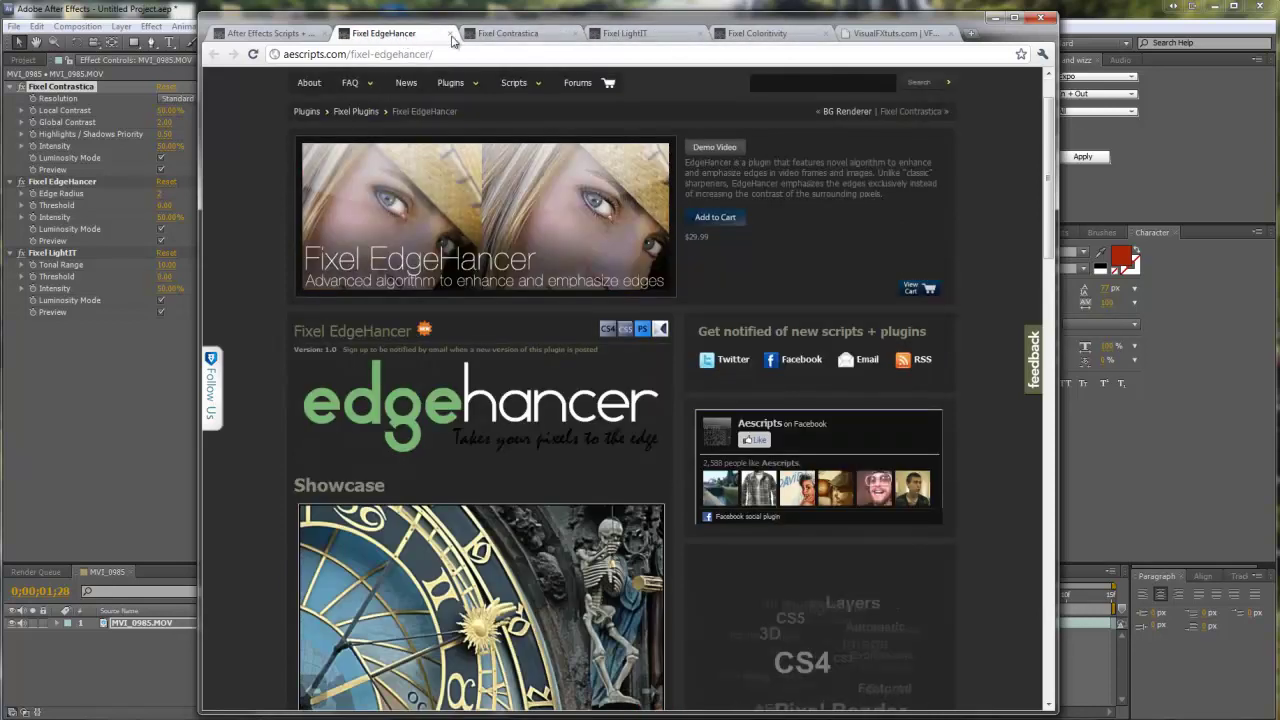
pyautogui.click(502, 40)
pyautogui.click(663, 37)
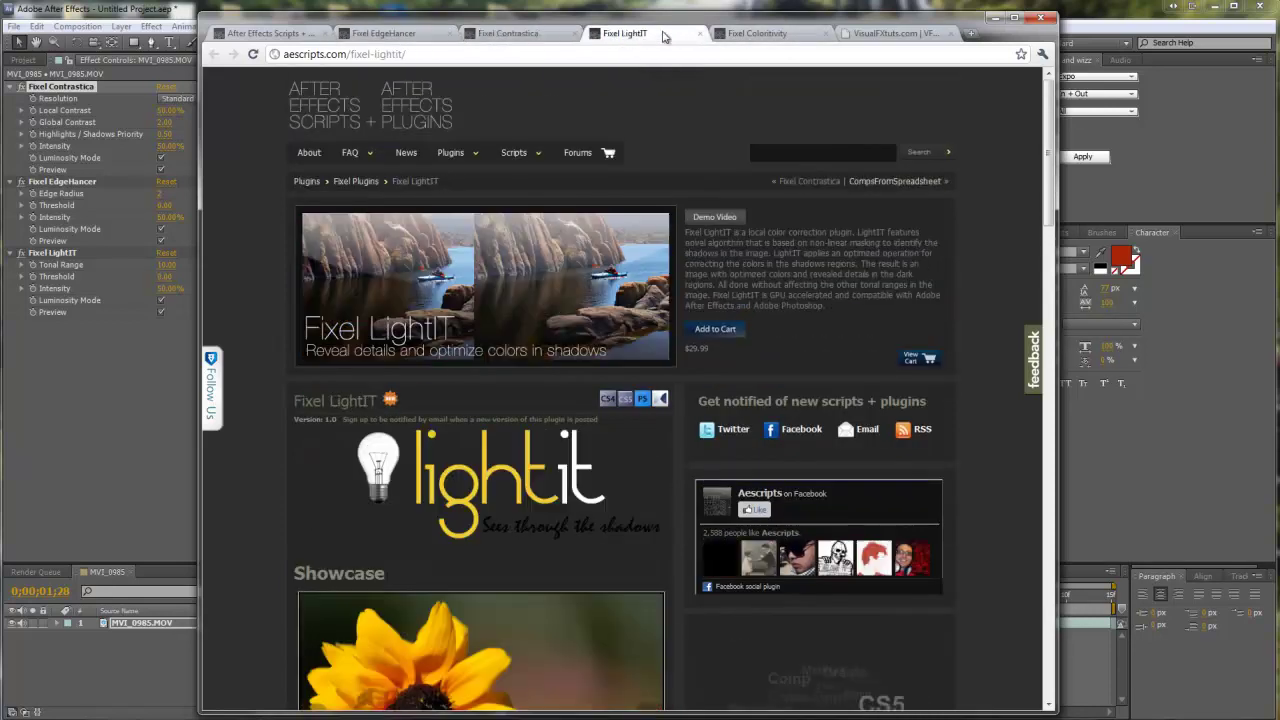
pyautogui.click(891, 38)
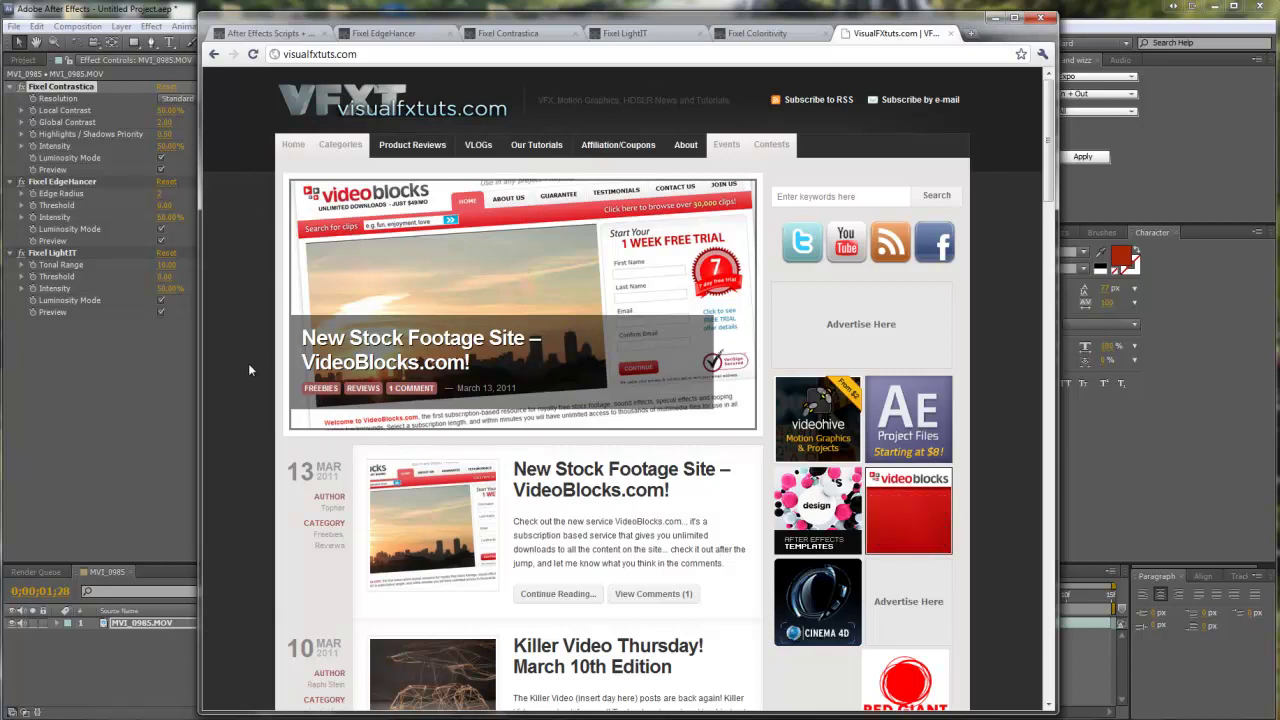
pyautogui.scroll(-2, 263, 540)
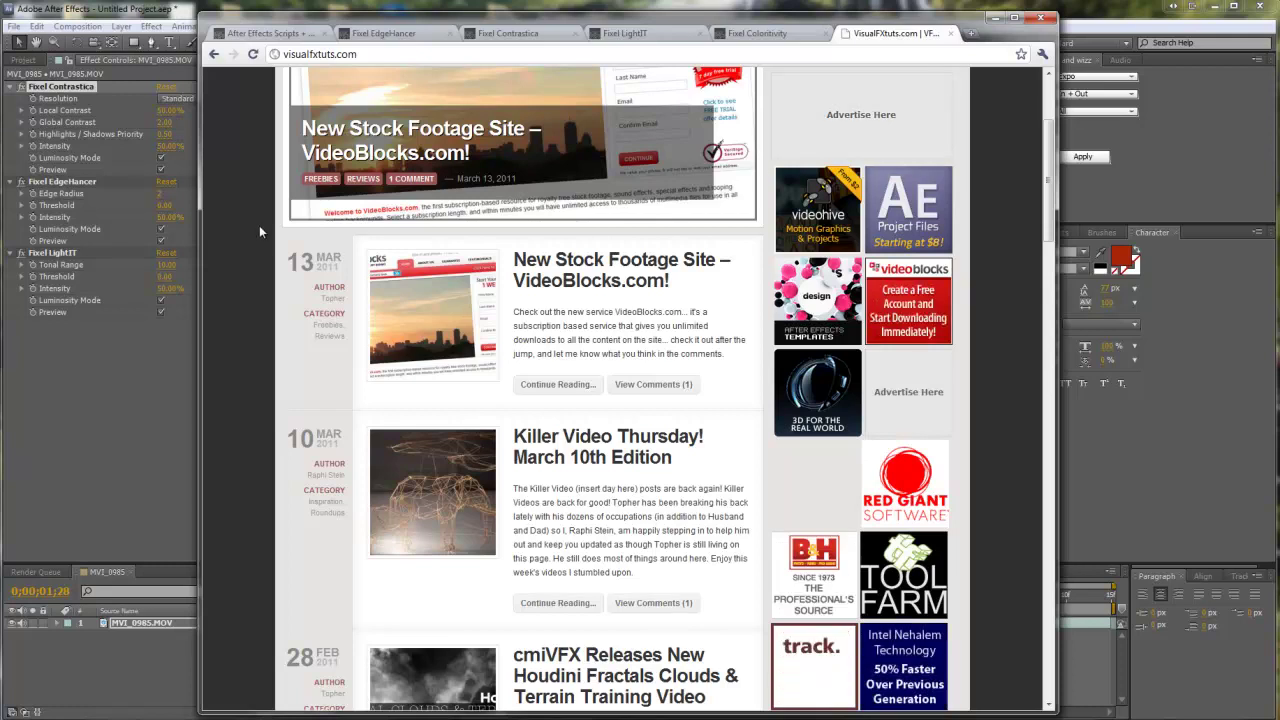
pyautogui.scroll(2, 252, 272)
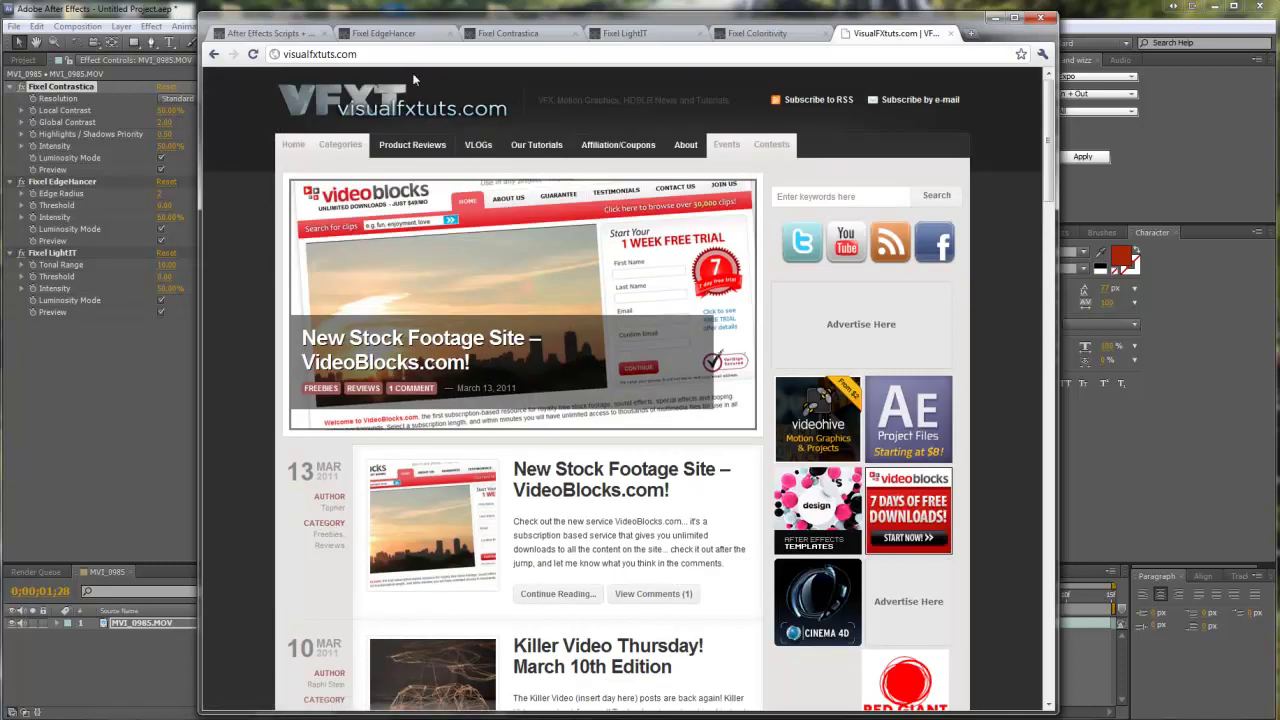